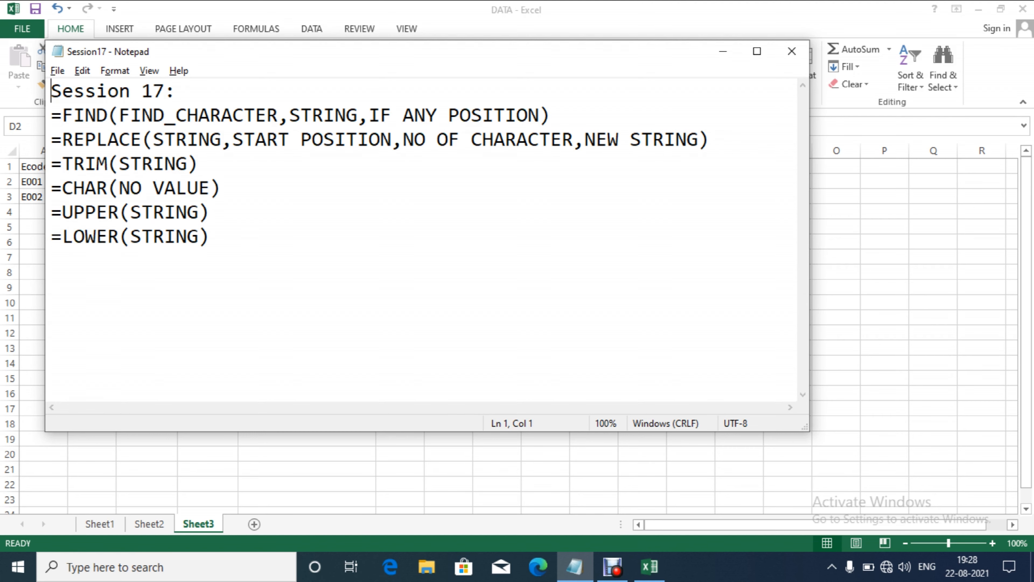
Step: Bring up the DATA workbook and enter the next employee name in B3, fixing its typo
key(alt+Tab)
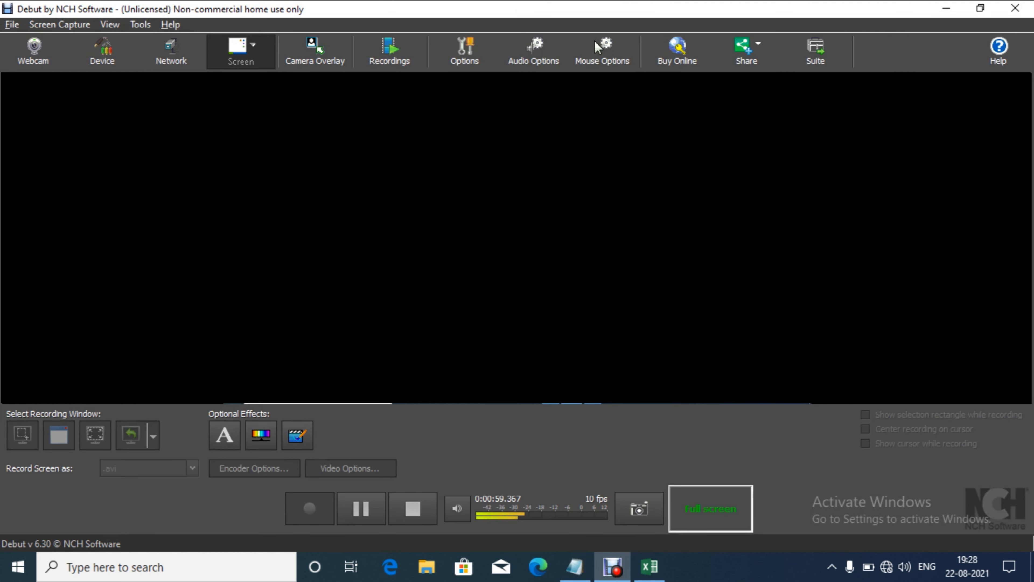
key(alt+Tab)
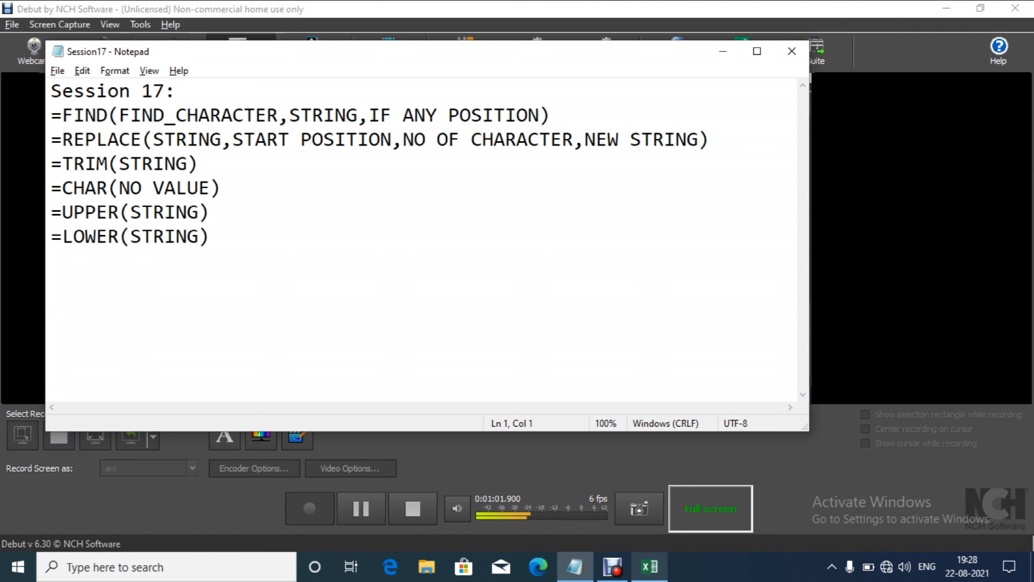
mouse_move(649, 566)
click(649, 567)
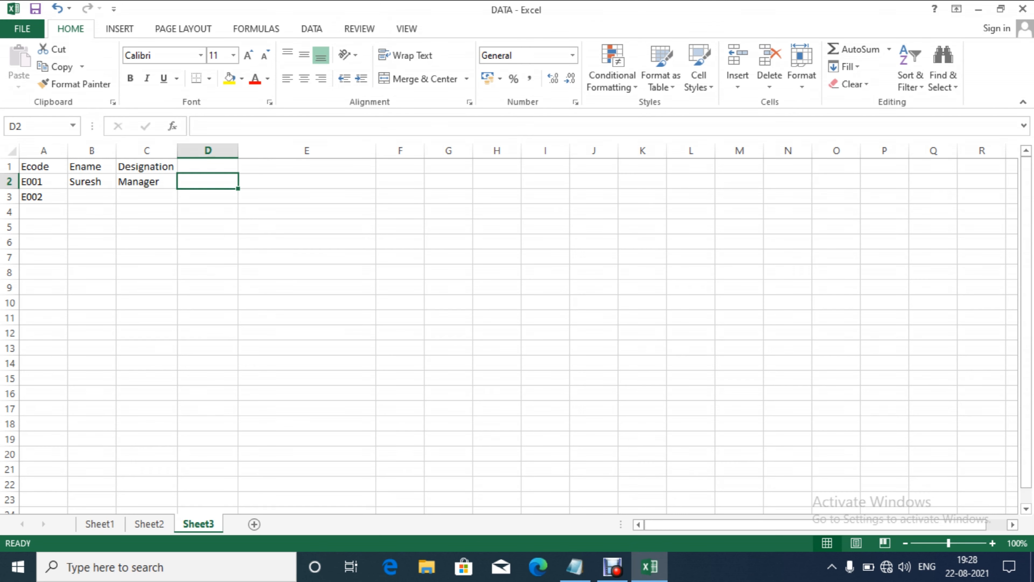
click(92, 197)
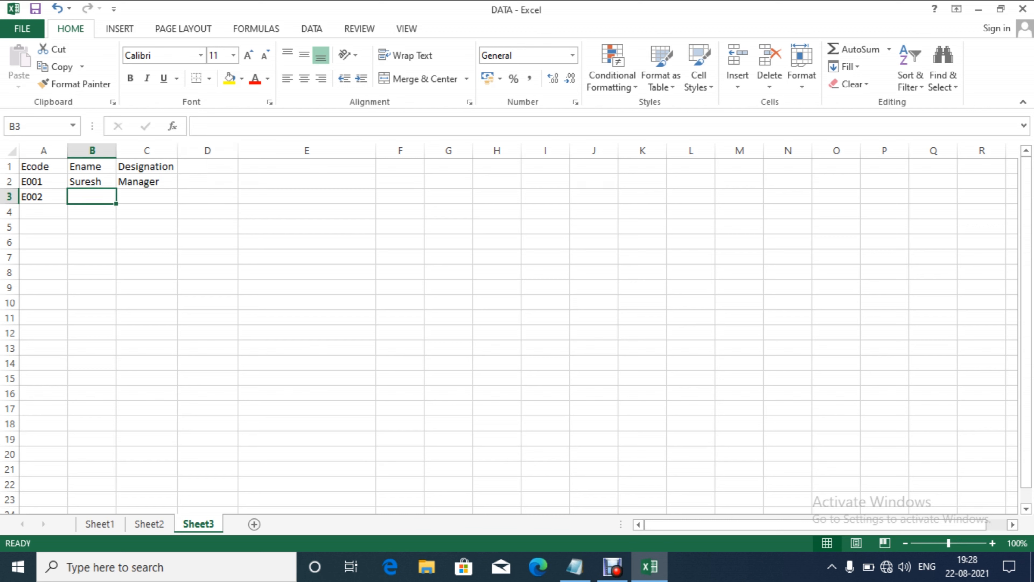
text(Ma)
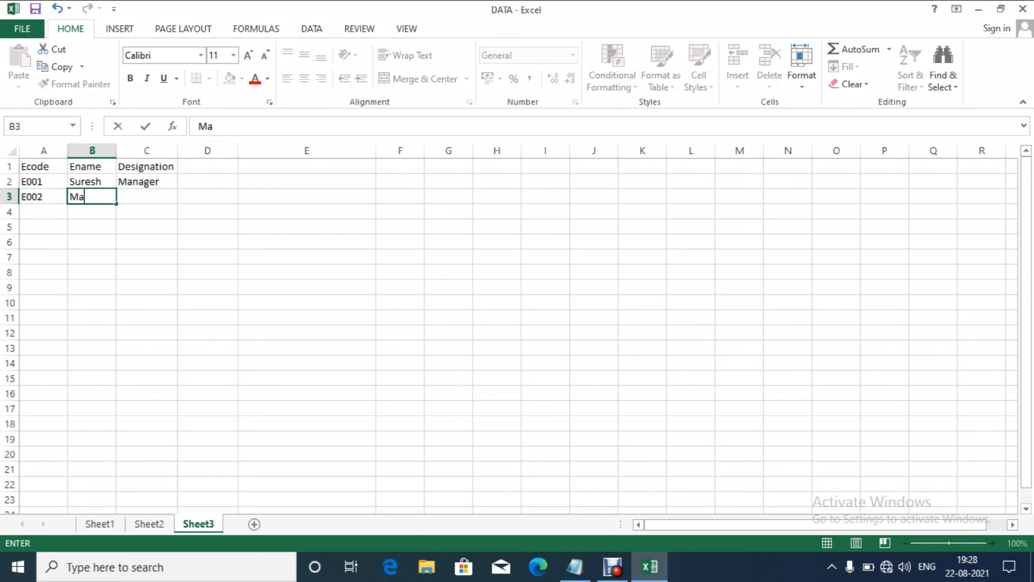
text(njeeti)
key(Return)
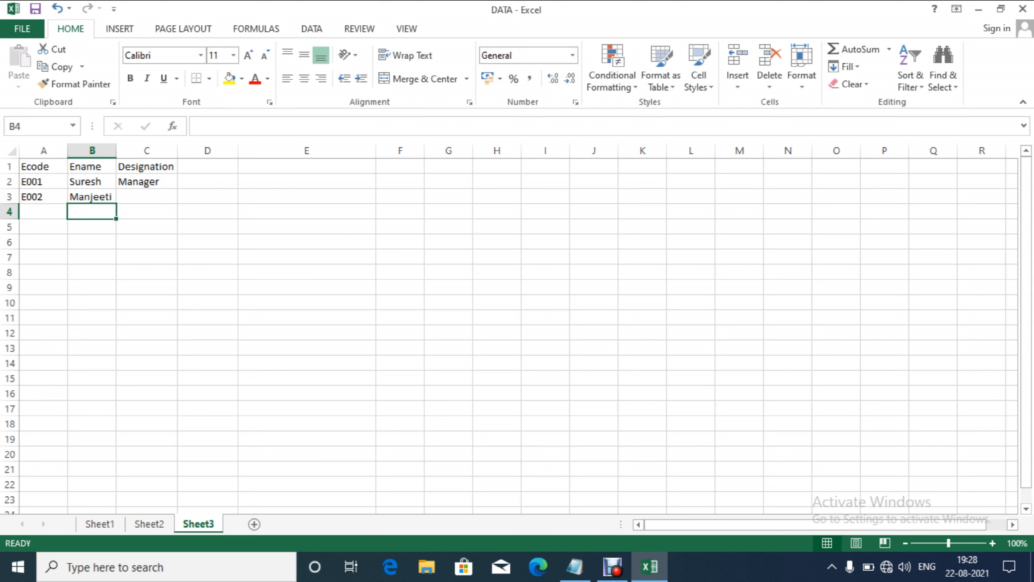
click(92, 198)
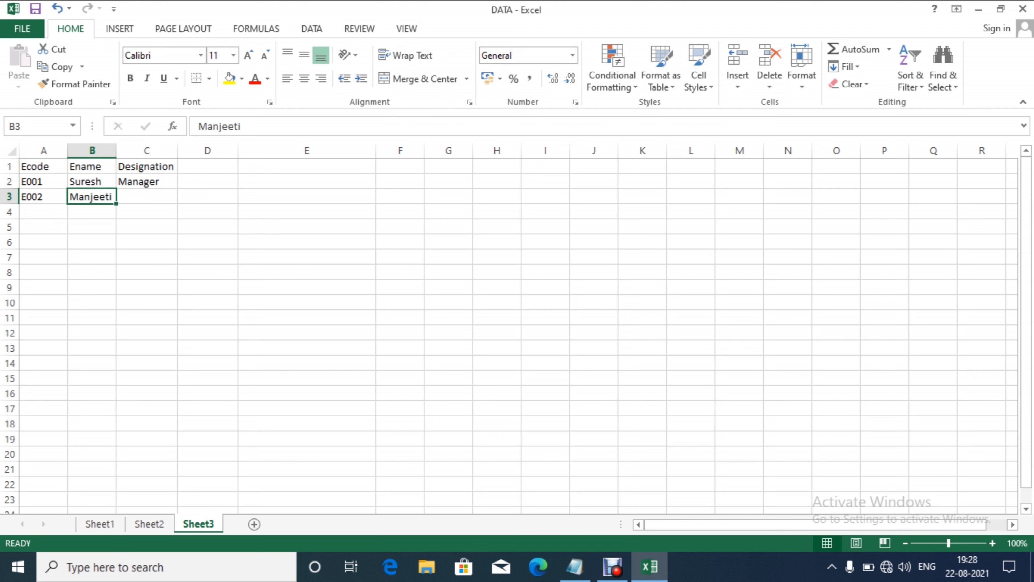
click(242, 126)
key(BackSpace)
key(Return)
Step: Enter three more employee names in B4:B6
text(amit)
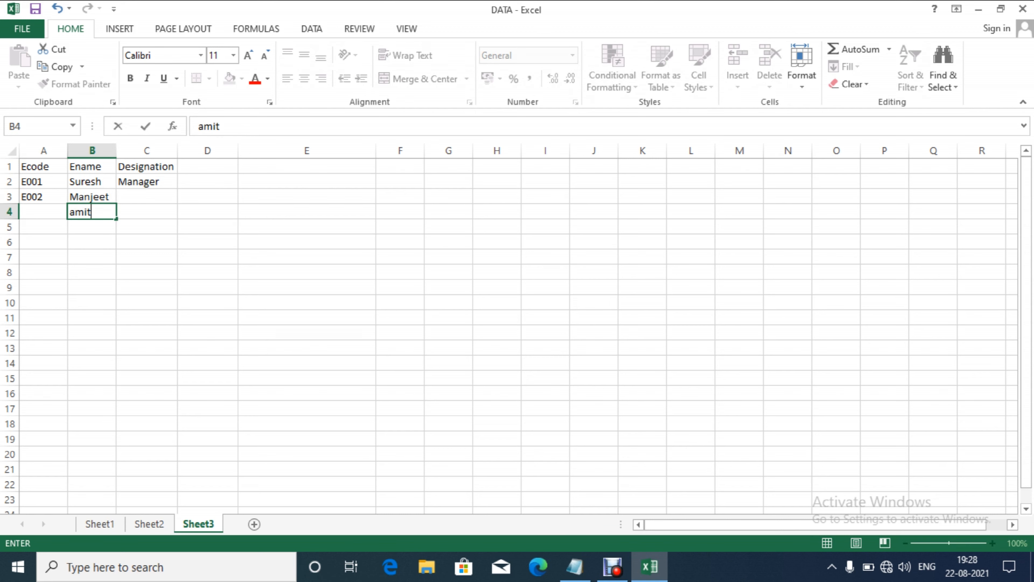
key(Return)
text(Dinesh)
key(Return)
text(Panka)
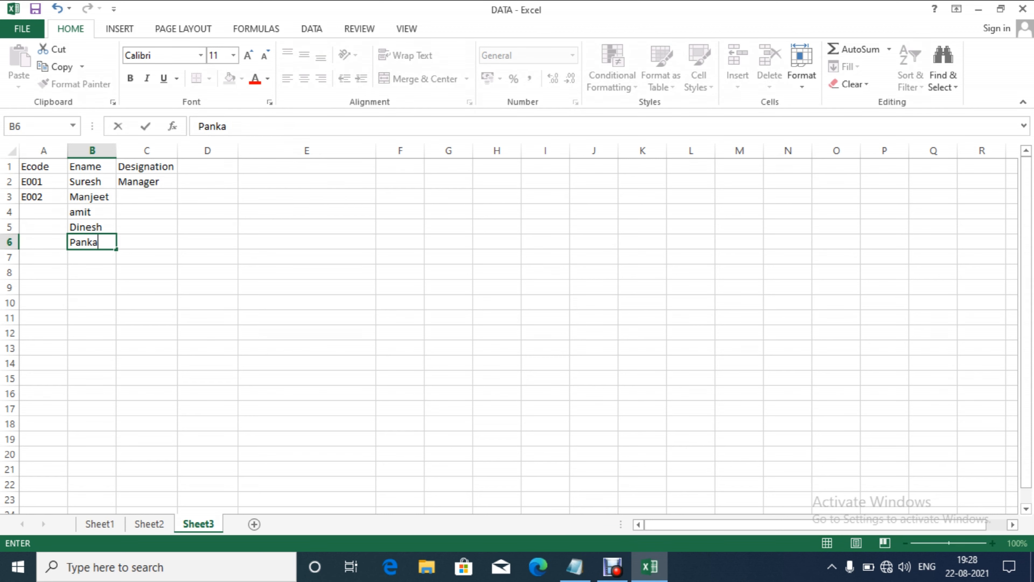
text(j)
key(Tab)
Step: Fill designations Clerk, accoutant, Manager and Clerk into C3:C6
key(Up)
key(Up)
key(Up)
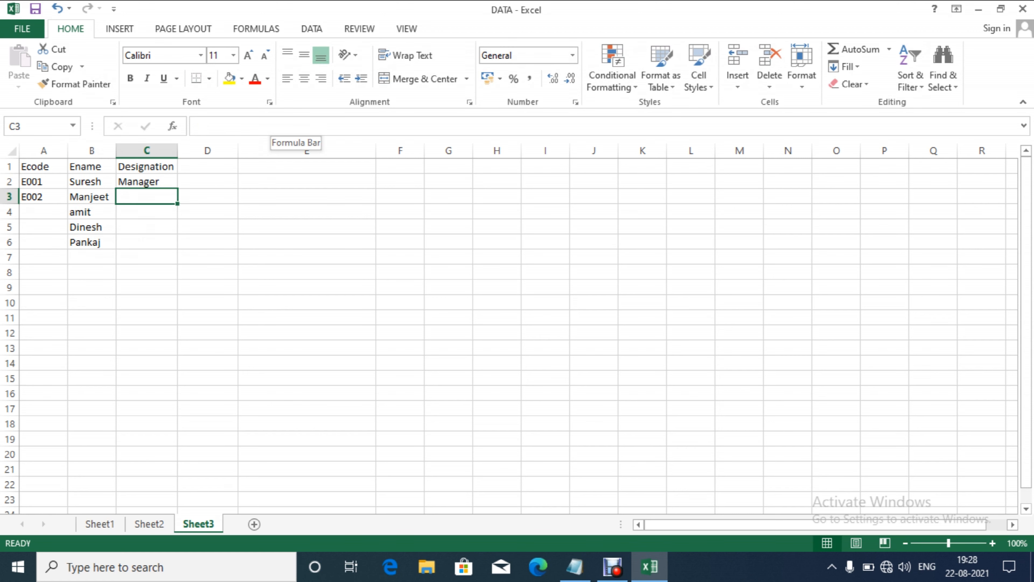
text(Clerck)
key(BackSpace)
key(BackSpace)
text(k)
key(Return)
text(accoutnat)
key(BackSpace)
key(BackSpace)
key(BackSpace)
text(ant)
key(Return)
text(Manager)
key(Return)
text(Clerk)
key(Tab)
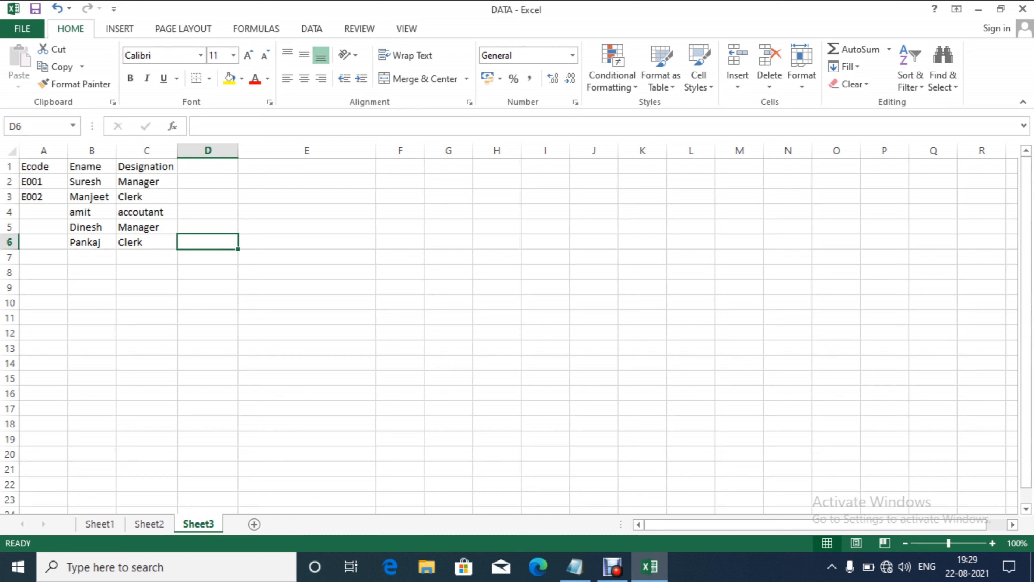
Step: Add a Find heading in D1 and enter =FIND("a",B2) in D2
click(207, 166)
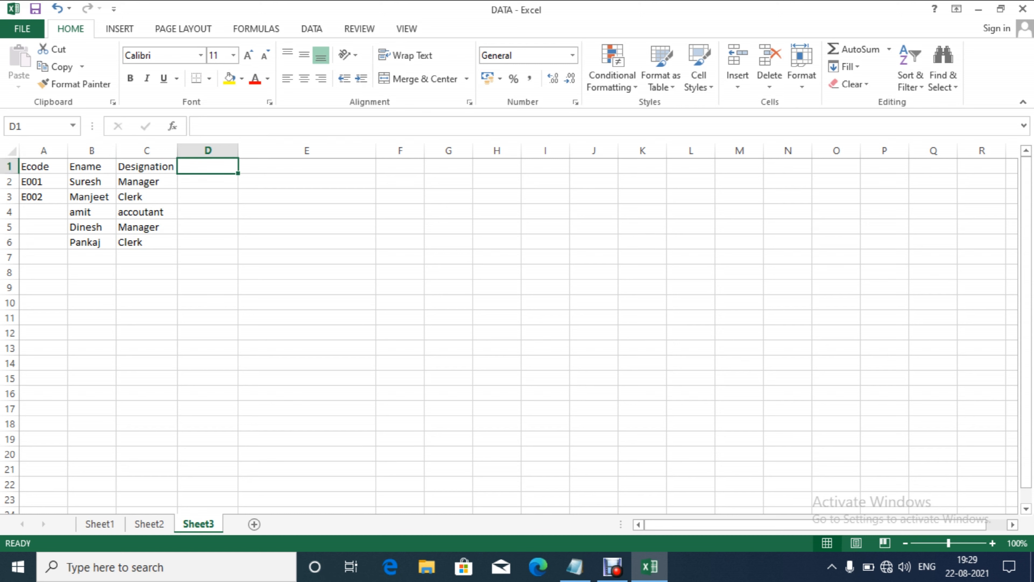
text(F)
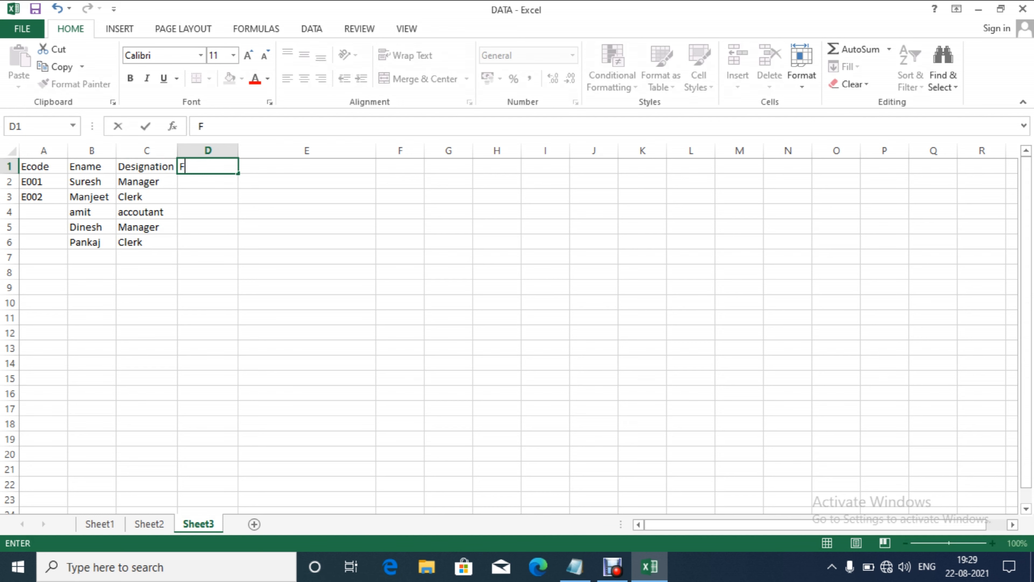
text(ind)
key(Return)
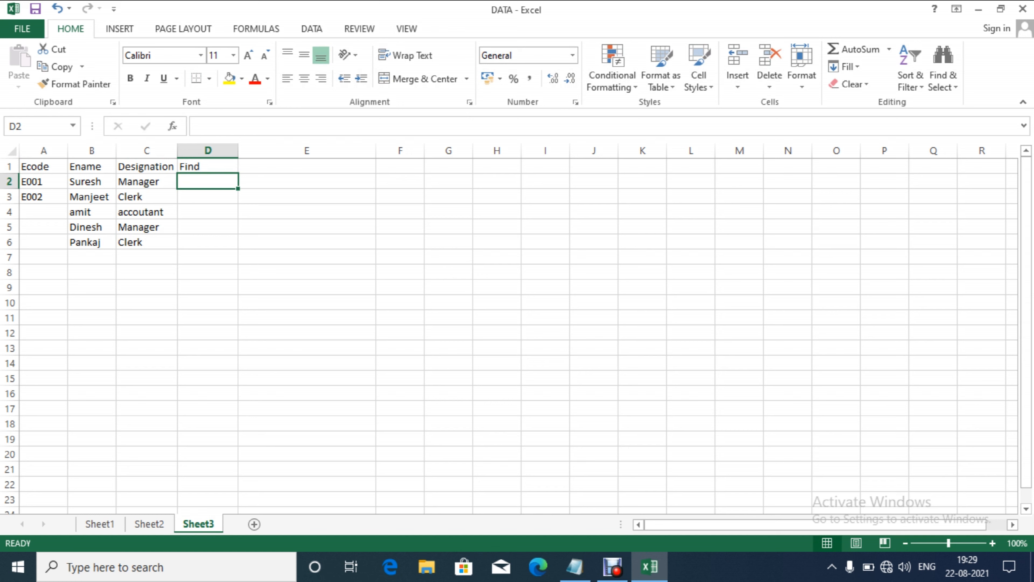
text(=fiu)
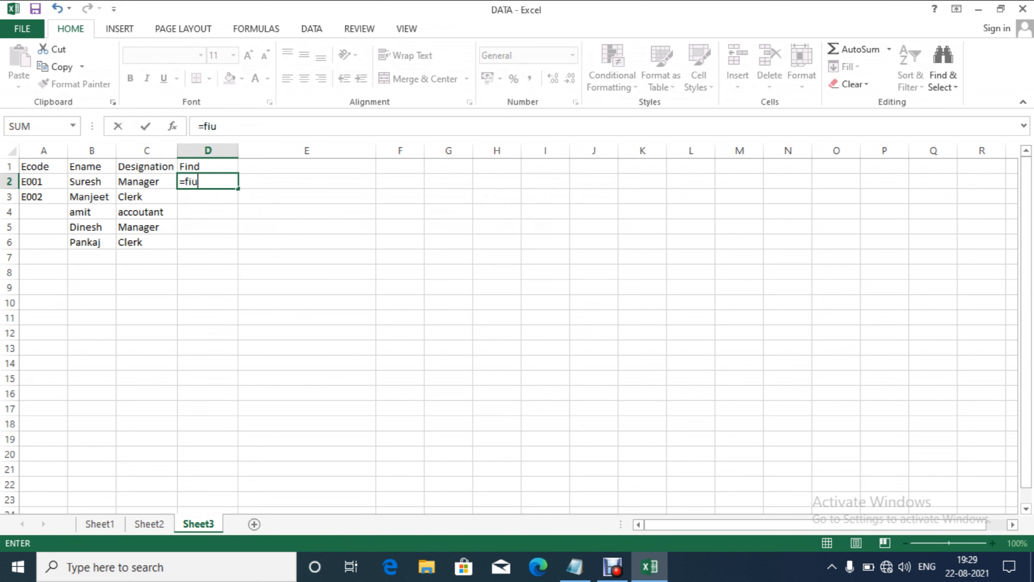
key(BackSpace)
key(Down)
key(Tab)
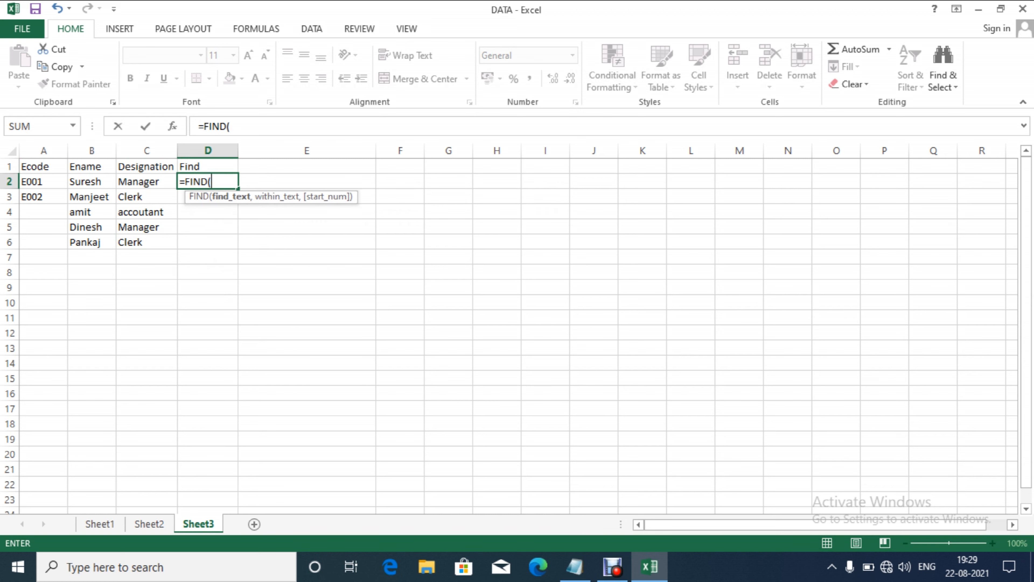
text("a",)
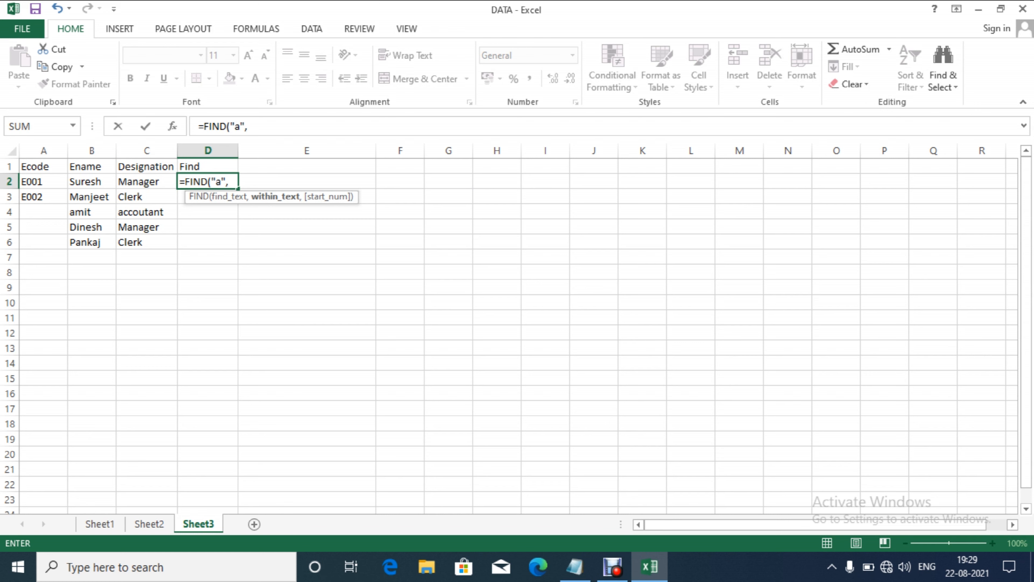
text(b2)
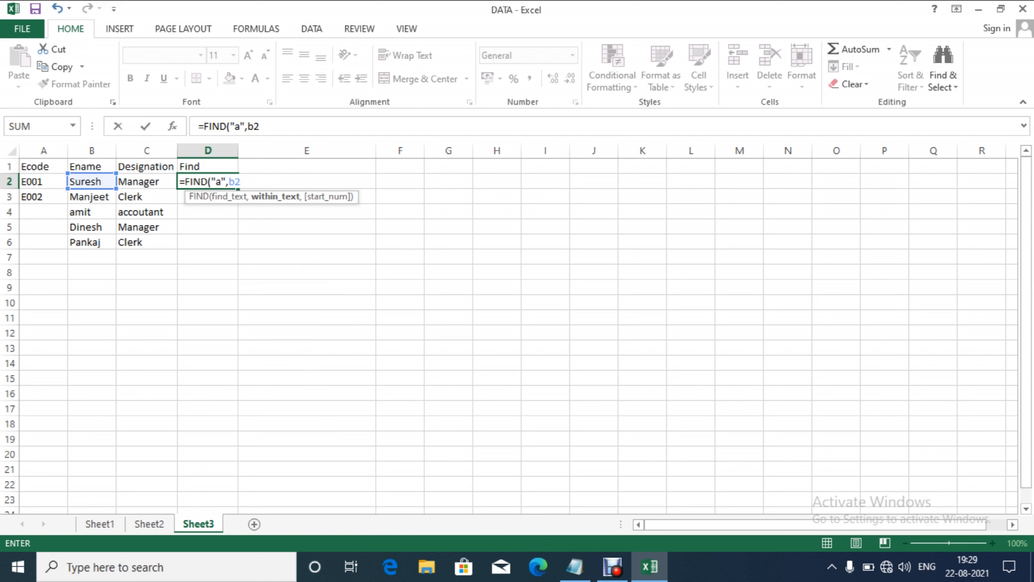
text())
key(Return)
Step: Add a start position of 0 so D2 reads =FIND("a",B2,0)
key(Up)
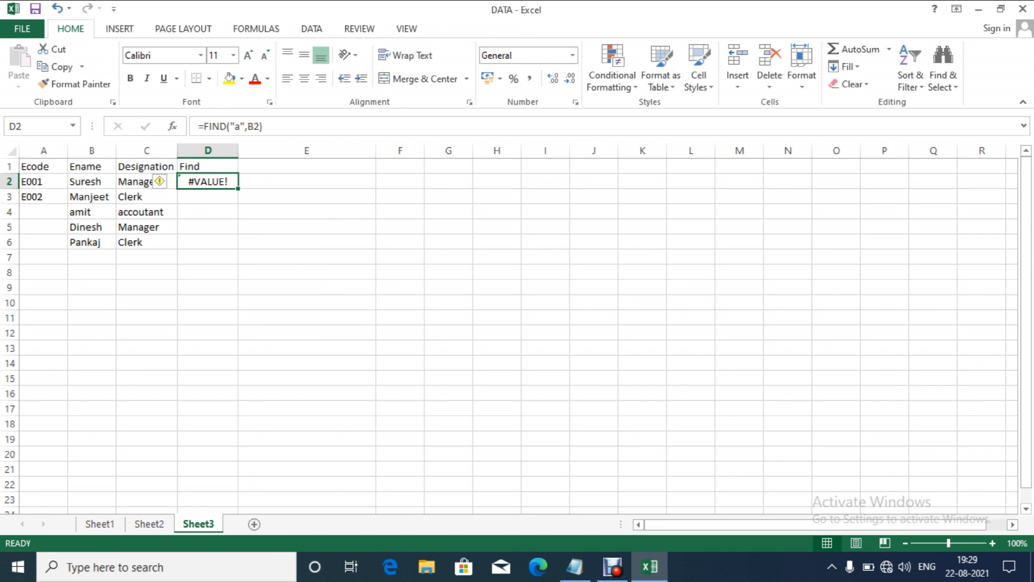
key(F2)
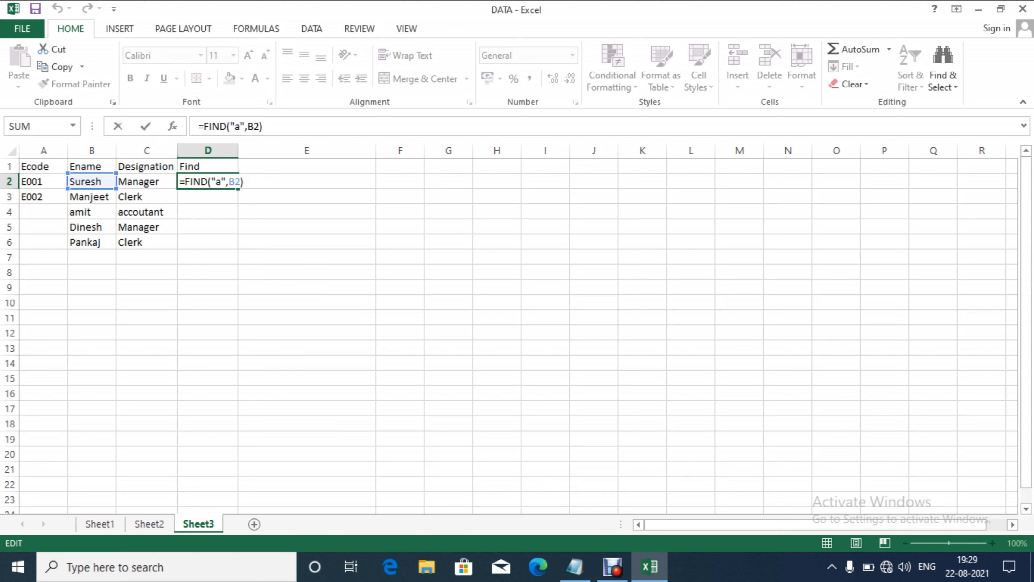
key(BackSpace)
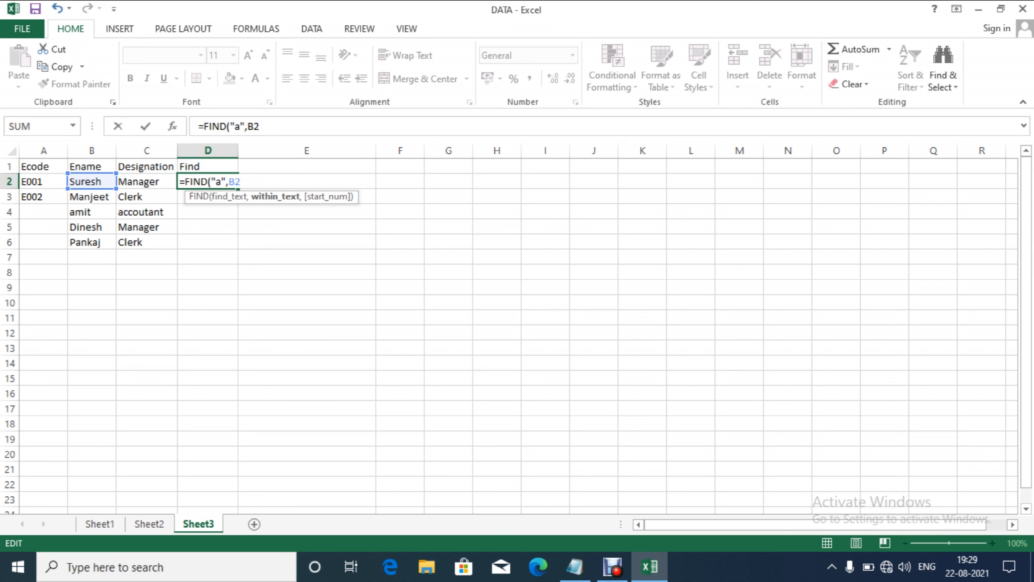
text(,0))
key(Return)
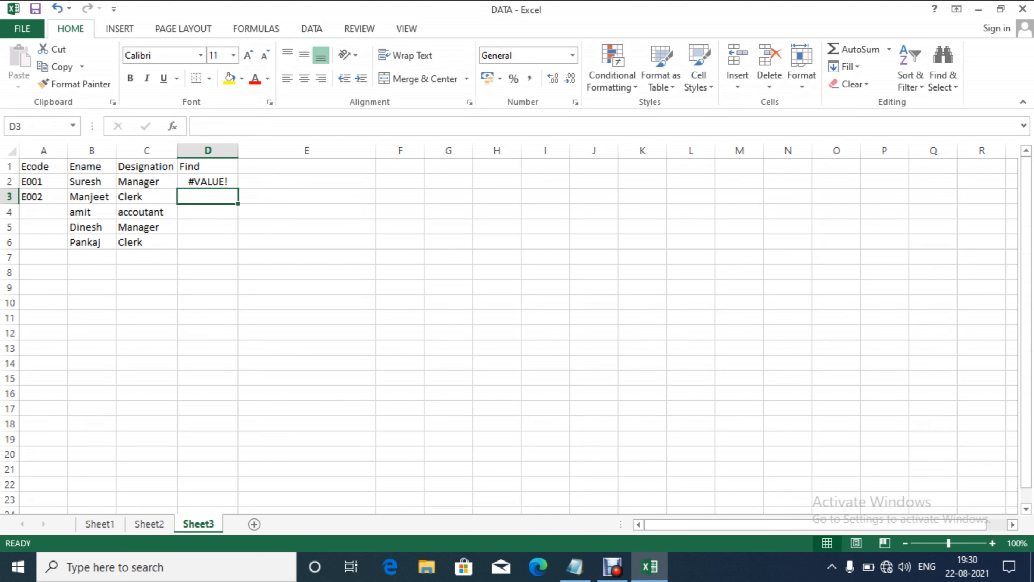
Step: Remove the 0 start position so D2 reads =FIND("a",B2) again
click(207, 182)
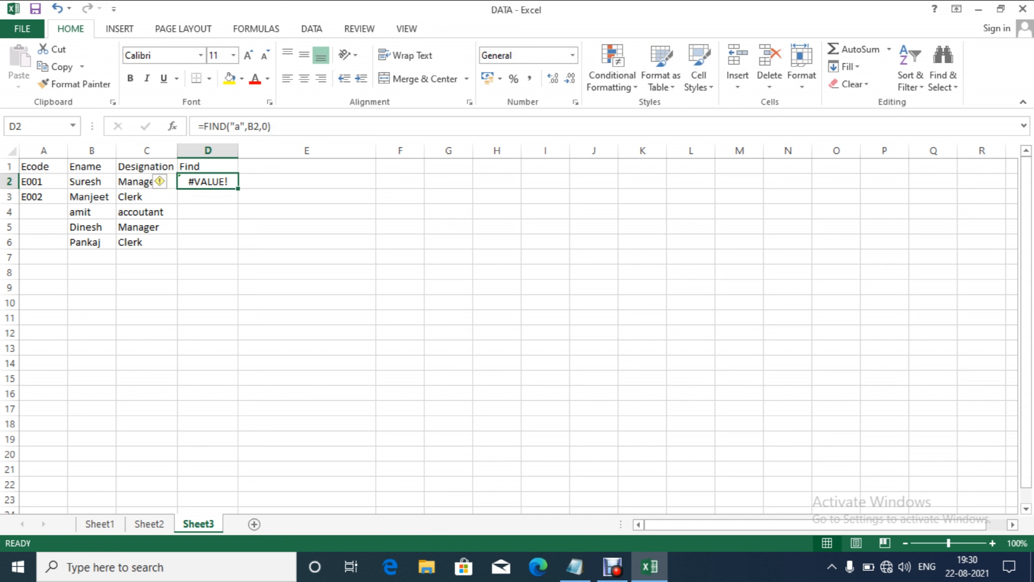
key(F2)
key(Left)
key(BackSpace)
key(BackSpace)
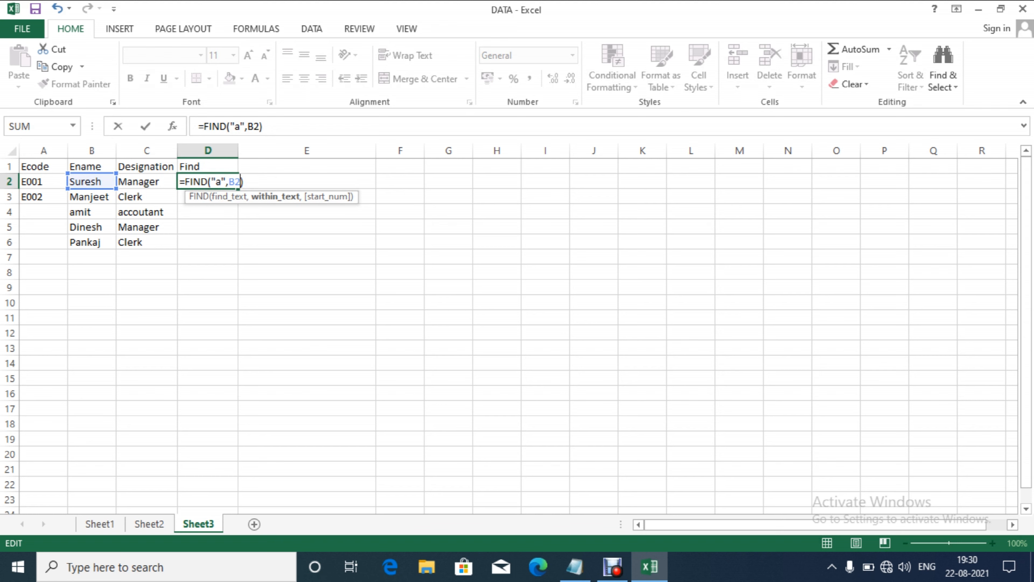
key(Return)
Step: Fill the FIND formula down D2:D6, giving #VALUE!, 2, 1, #VALUE!, 2
click(207, 181)
drag(207, 181, 207, 242)
key(ctrl+d)
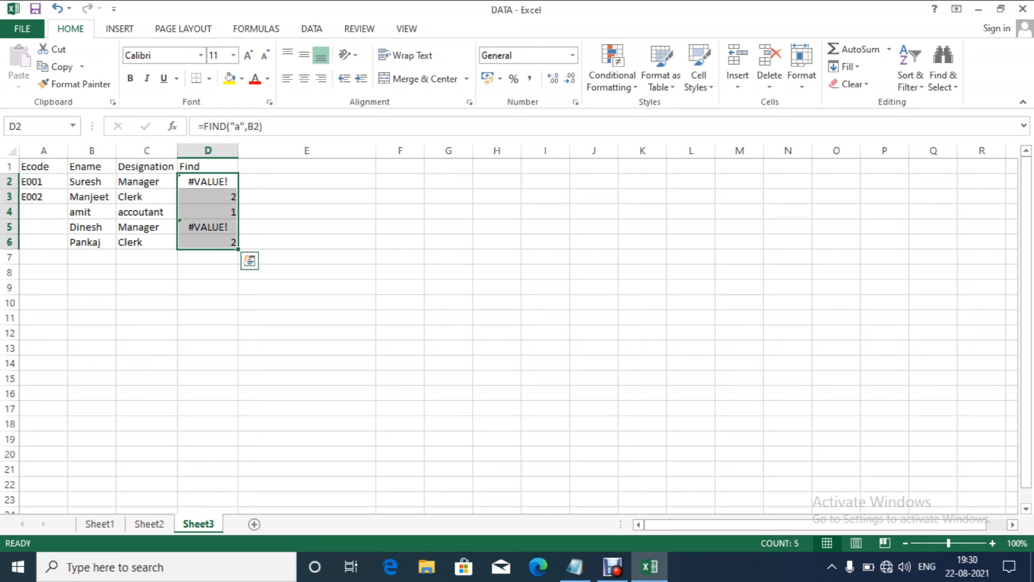
key(Down)
key(Down)
key(Down)
key(Down)
key(Down)
key(Up)
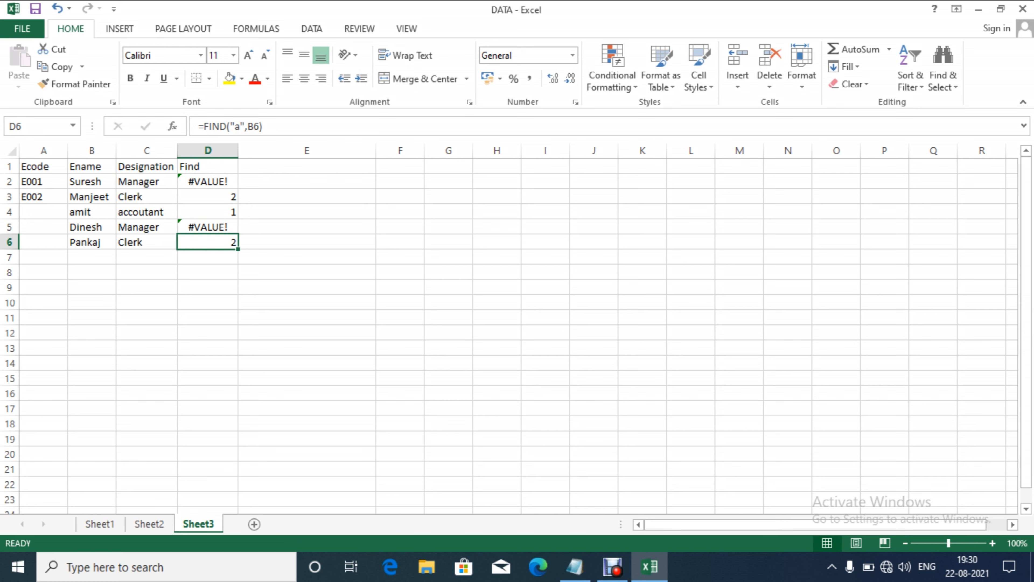
key(Up)
key(Up)
key(Up)
key(Up)
key(Up)
Step: Head column E Find1 and enter =FIND("a",B2,D2) in E2, returning #VALUE!
click(306, 166)
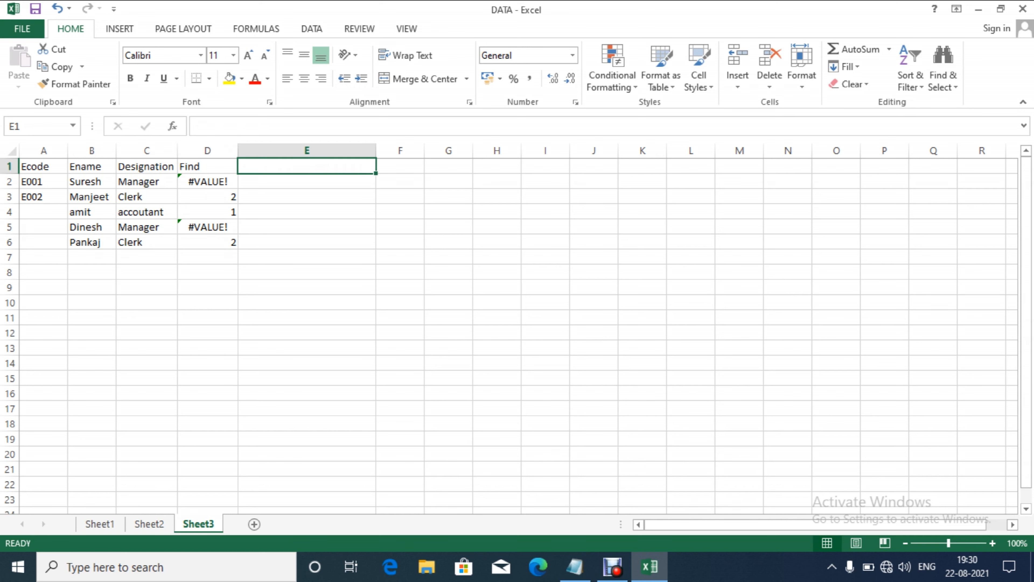
text(Find1)
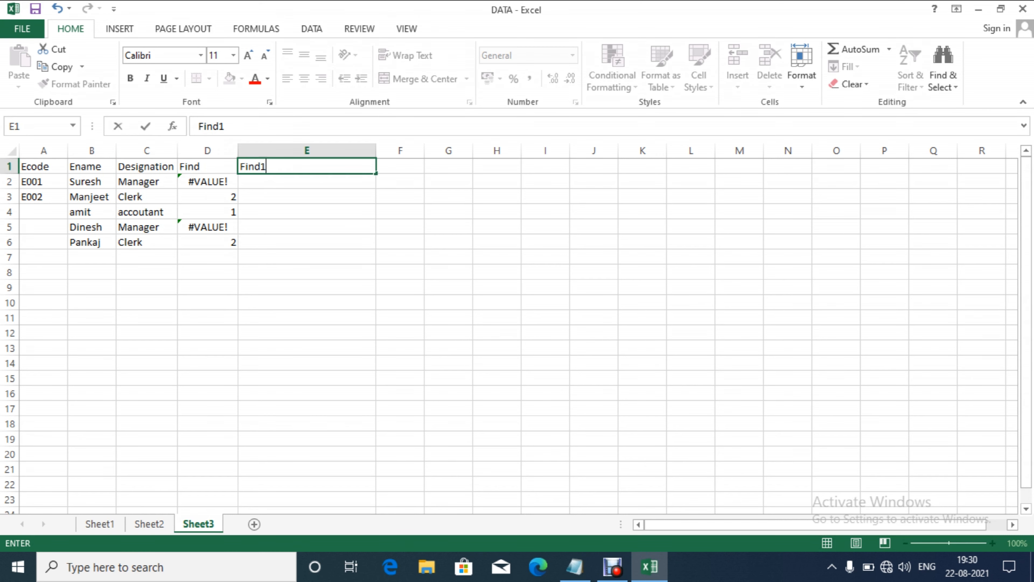
key(Return)
text(=find)
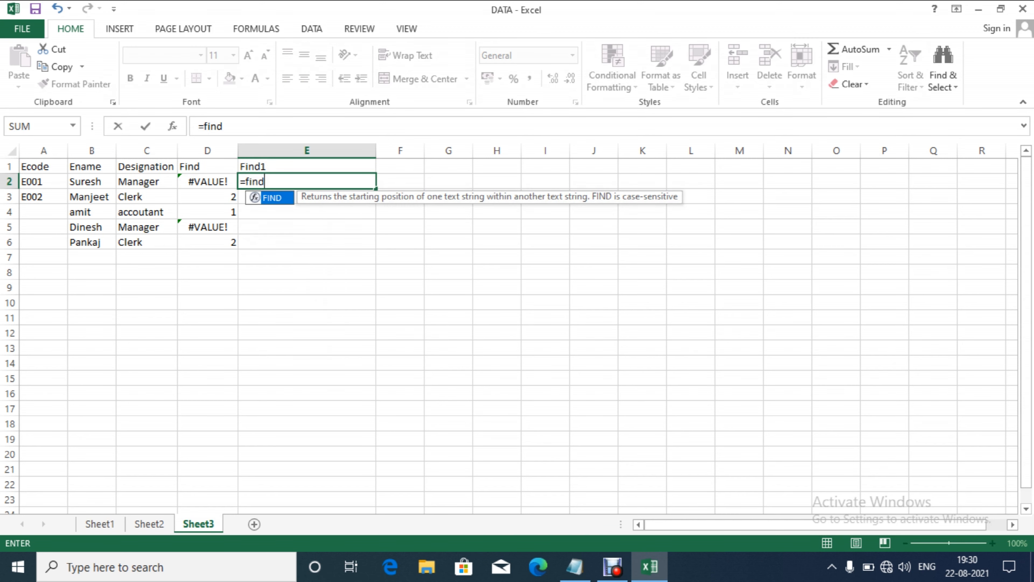
key(Tab)
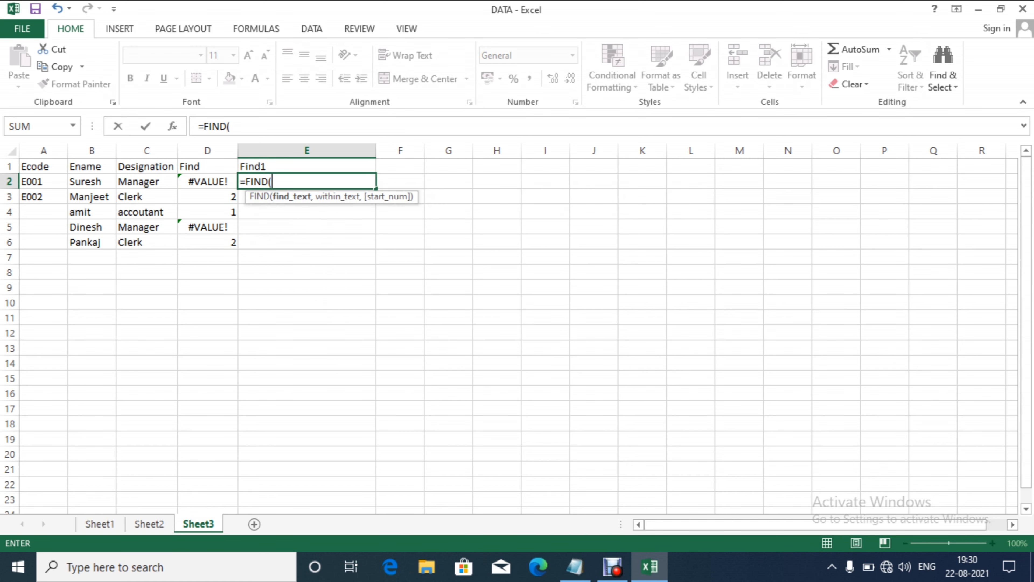
text("a",)
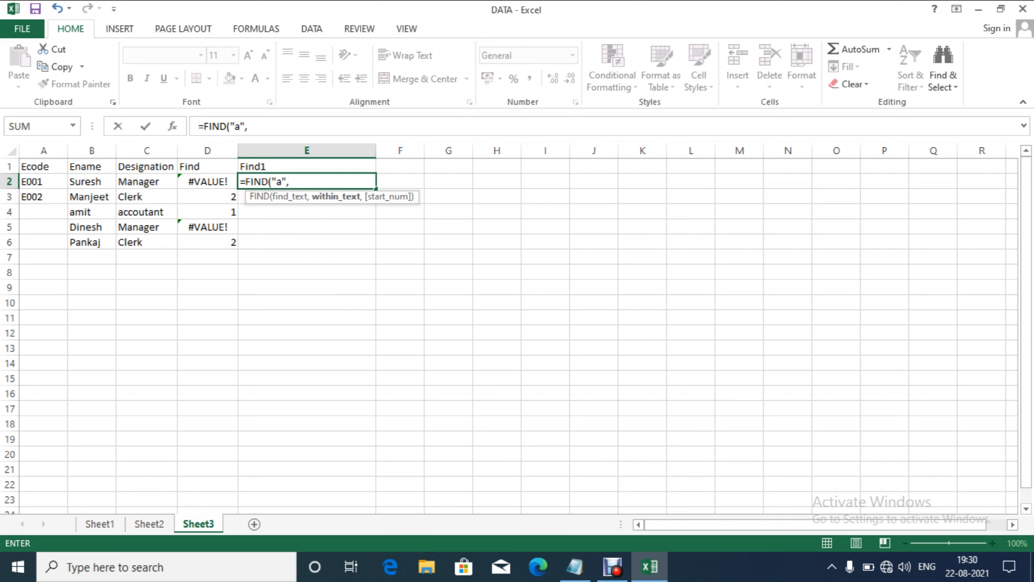
text(b2,)
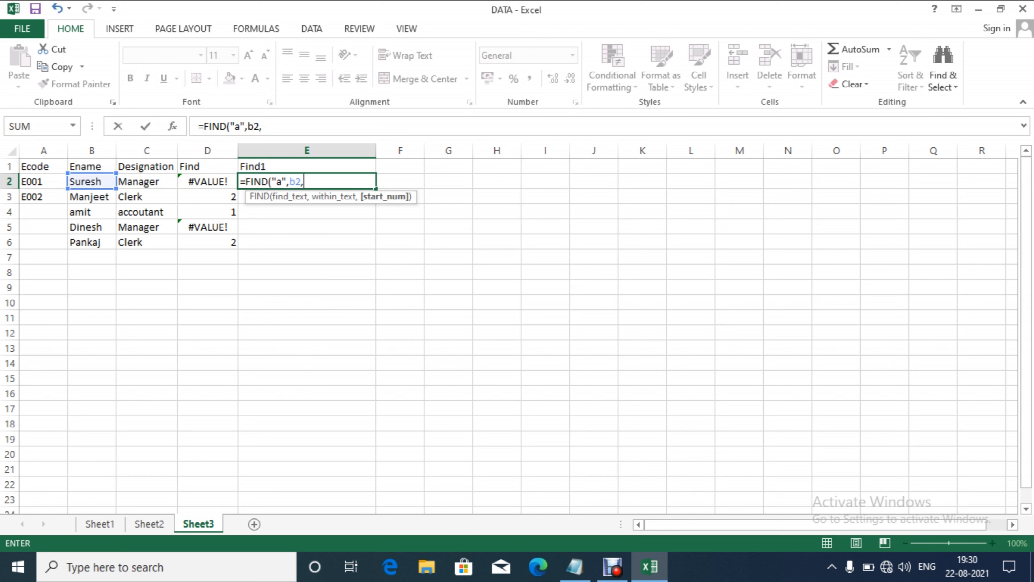
text(d2)
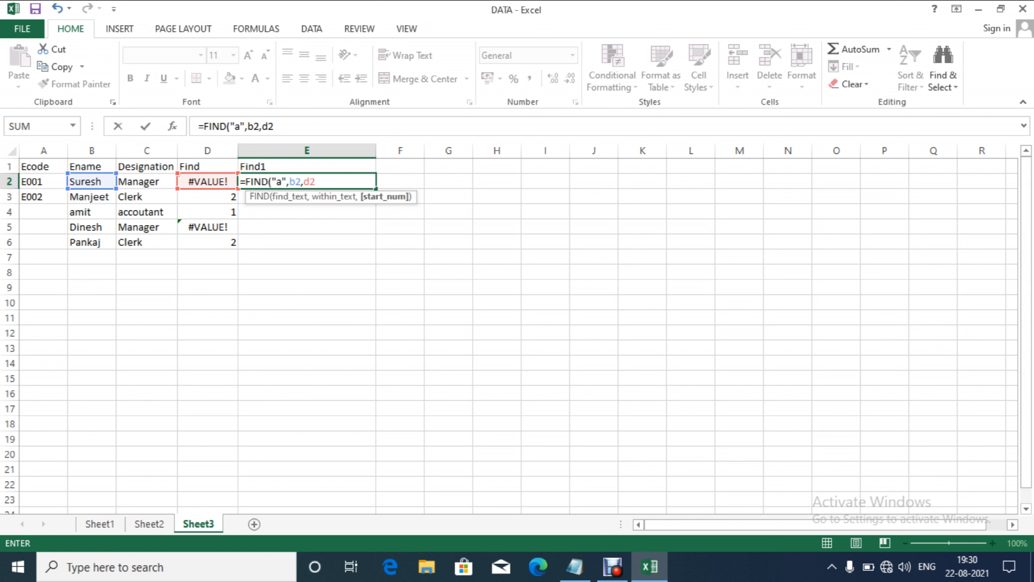
text())
key(Return)
key(Down)
key(Down)
key(Down)
key(Down)
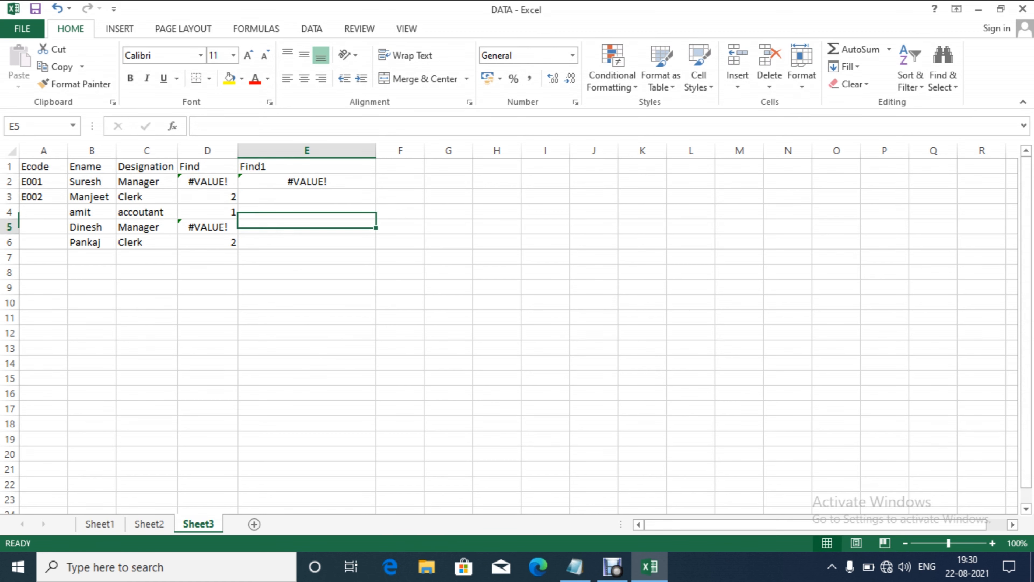
key(Up)
key(Up)
key(Up)
key(Up)
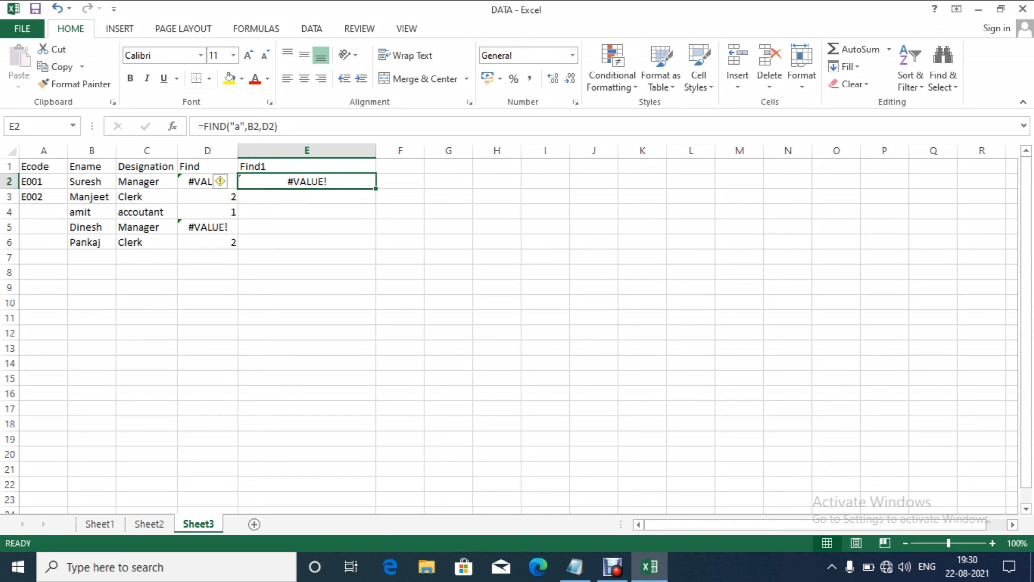
Step: Copy the Find1 formula down E2:E6
key(shift+Down)
key(shift+Down)
key(shift+Down)
key(shift+Down)
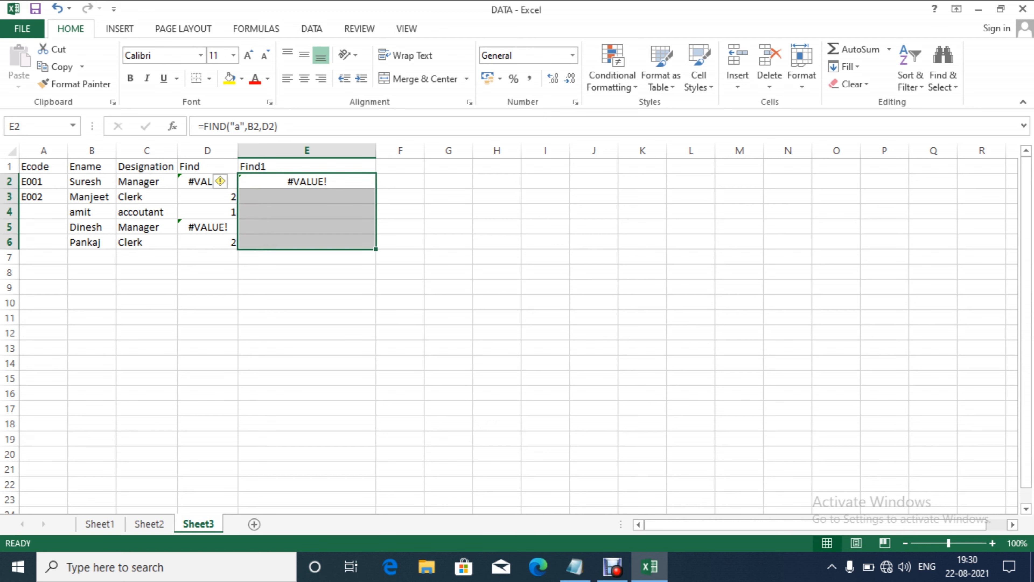
key(ctrl+d)
key(Down)
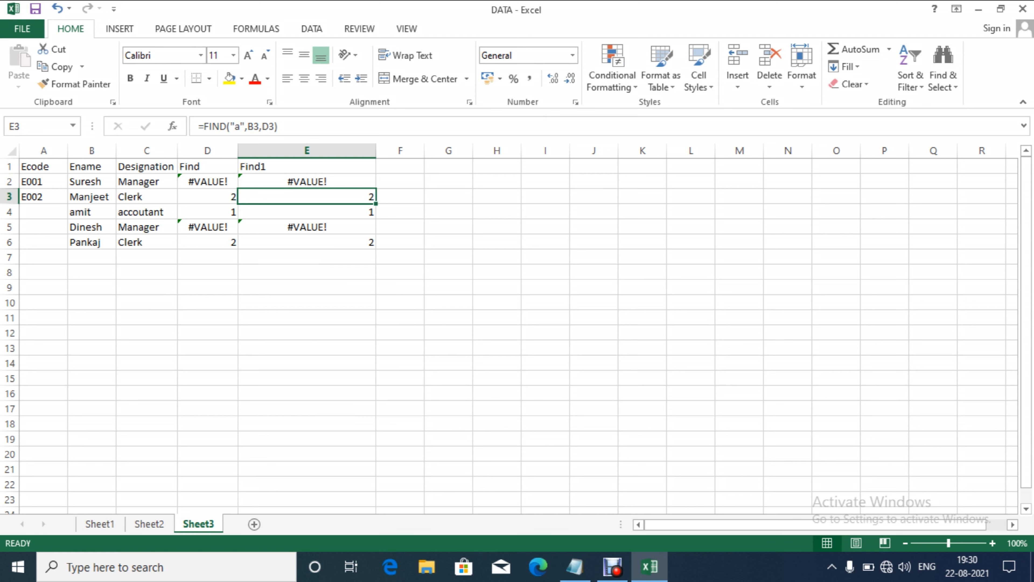
key(Up)
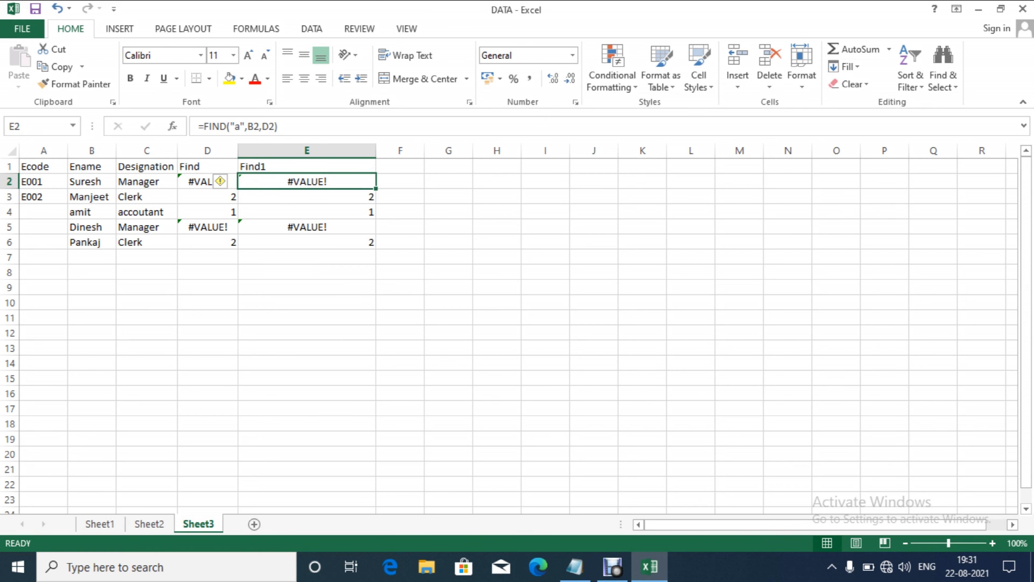
Step: Change E2 to =FIND("a",B2,D2+1) and refill it down E2:E6
key(F2)
key(Left)
key(Left)
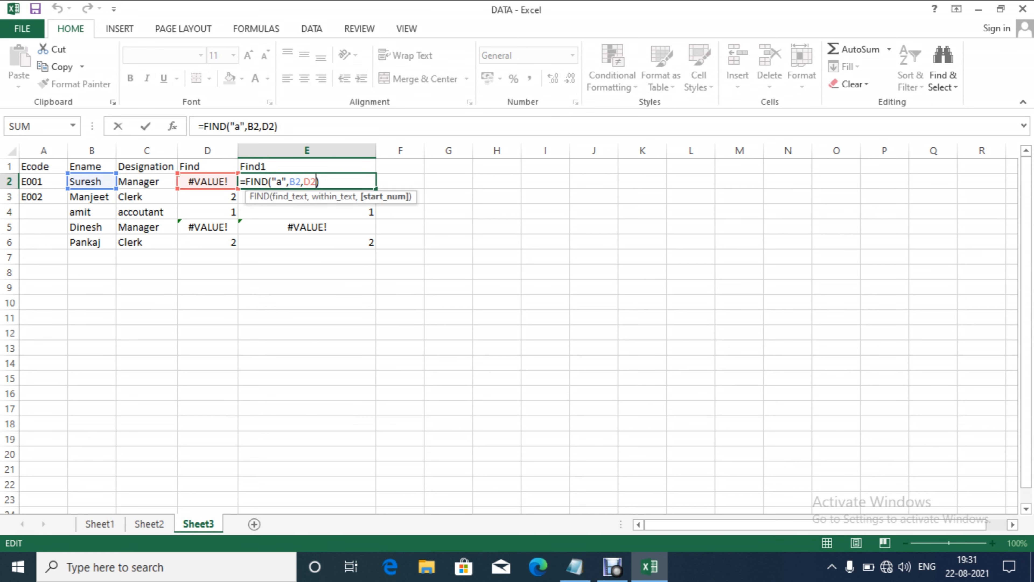
text(+1)
key(Return)
key(Up)
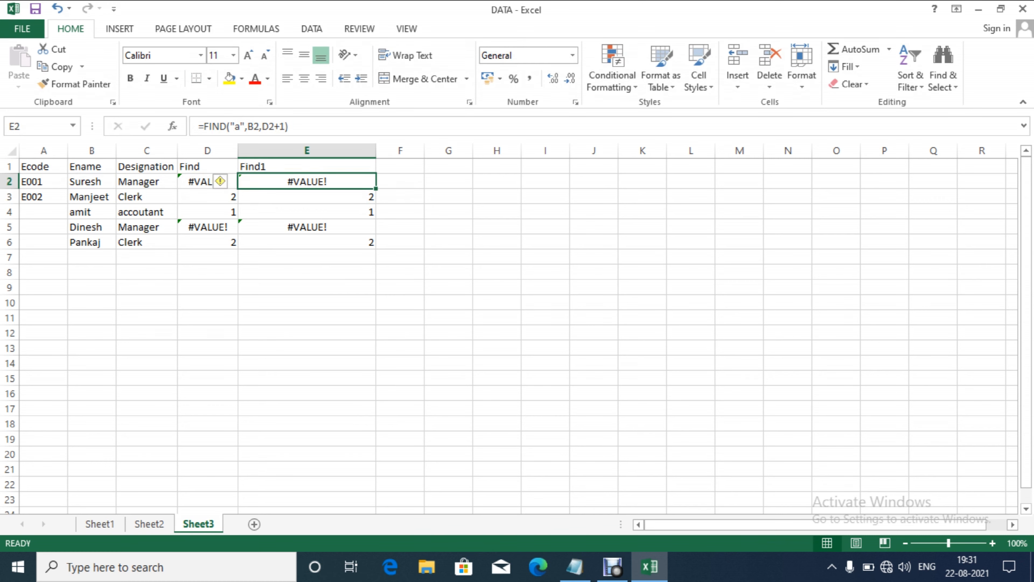
key(shift+Down)
key(shift+Down)
key(shift+Down)
key(shift+Down)
key(ctrl+d)
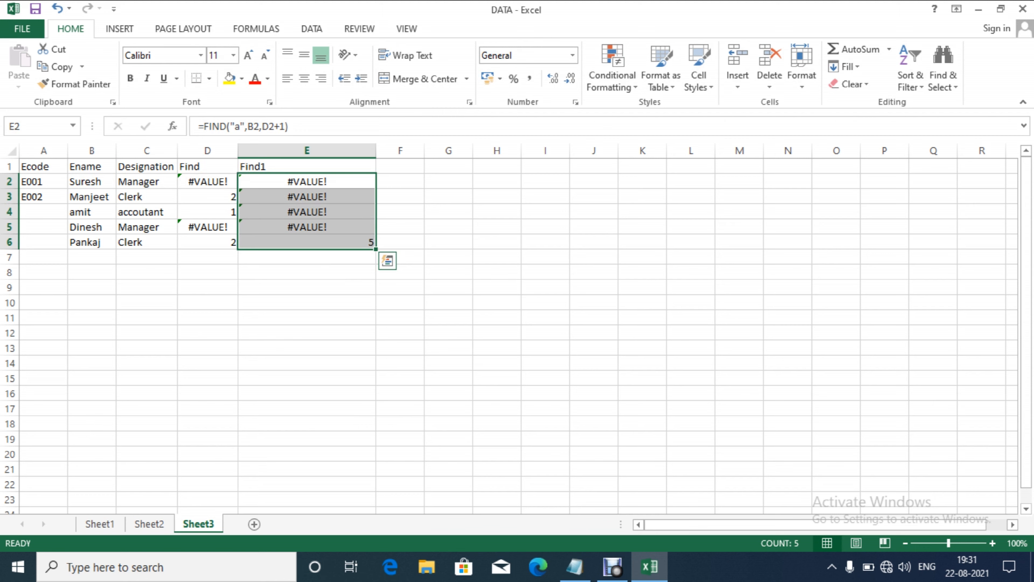
Step: Review the Find1 results: #VALUE! four times and 5 for the last employee
key(Up)
key(Down)
key(Down)
key(Down)
key(Down)
key(Up)
key(Up)
key(Up)
key(Up)
key(Down)
key(Down)
key(Down)
key(Down)
key(Down)
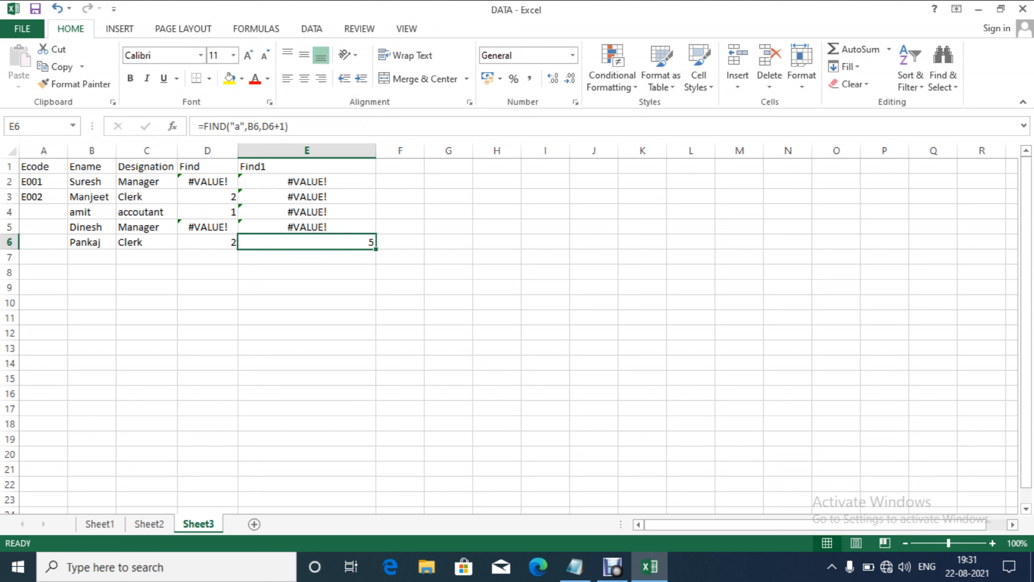
key(Up)
key(Up)
key(Up)
key(Up)
key(Up)
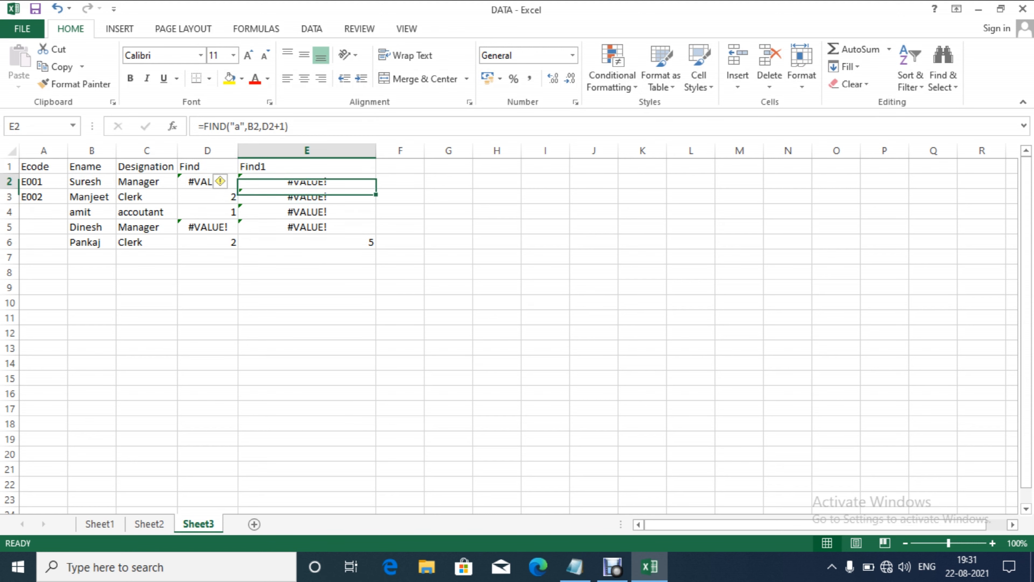
key(Down)
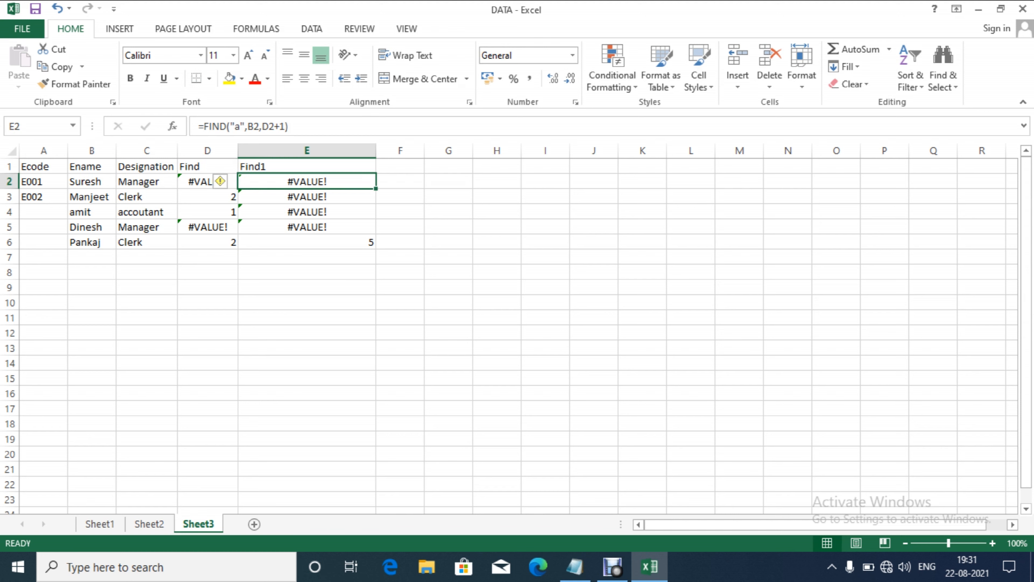
key(Up)
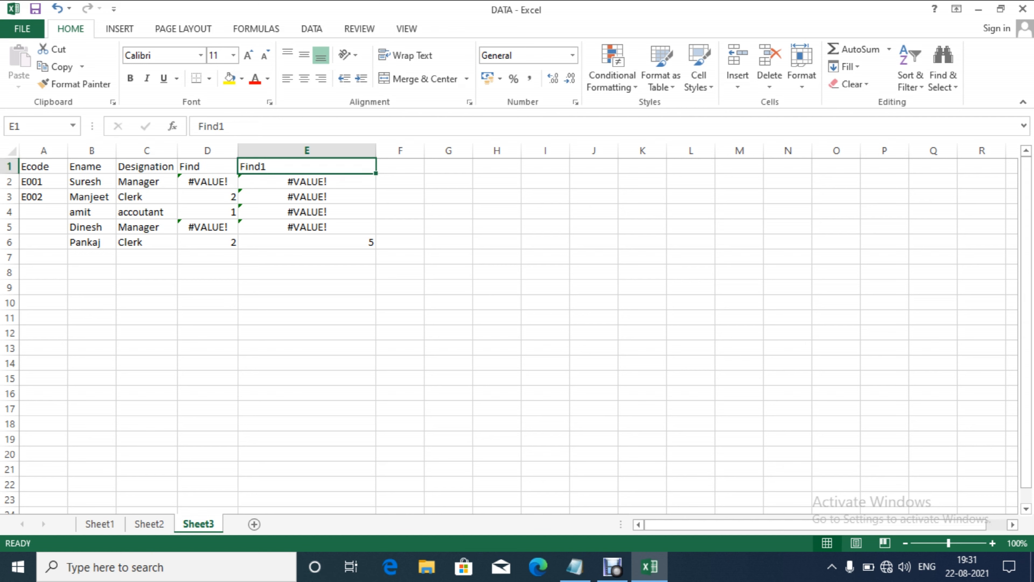
key(Right)
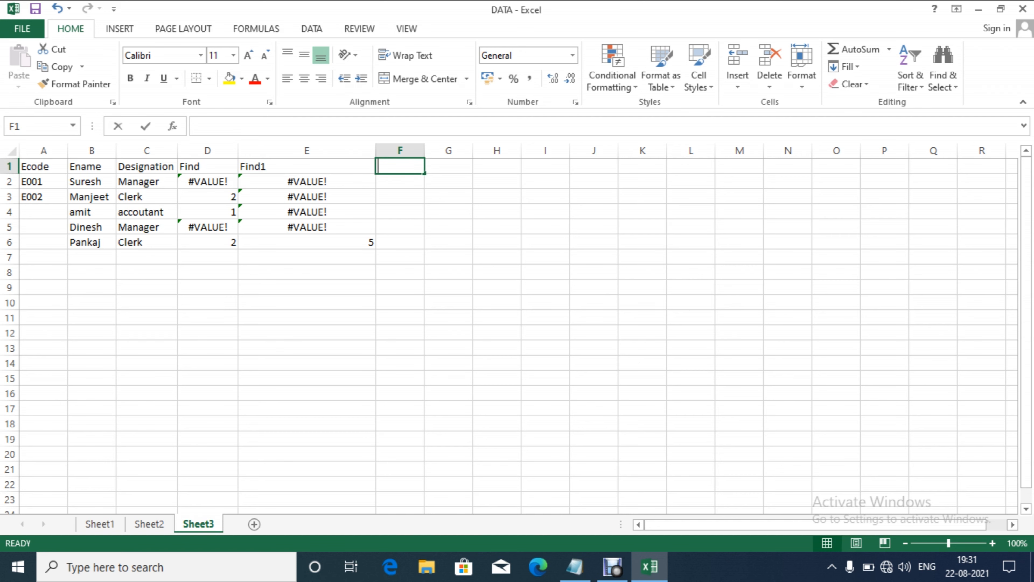
Step: Head column F e-MAIL and enter the first employee's e-mail address in F2
text(e-MAIL)
key(Return)
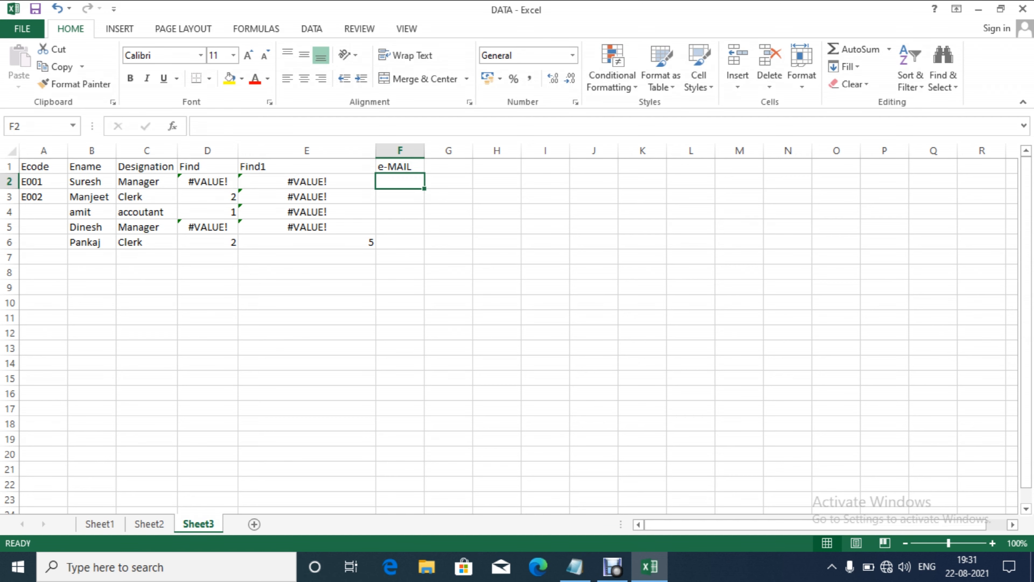
text(TAPLI)
key(BackSpace)
key(BackSpace)
key(BackSpace)
key(BackSpace)
key(BackSpace)
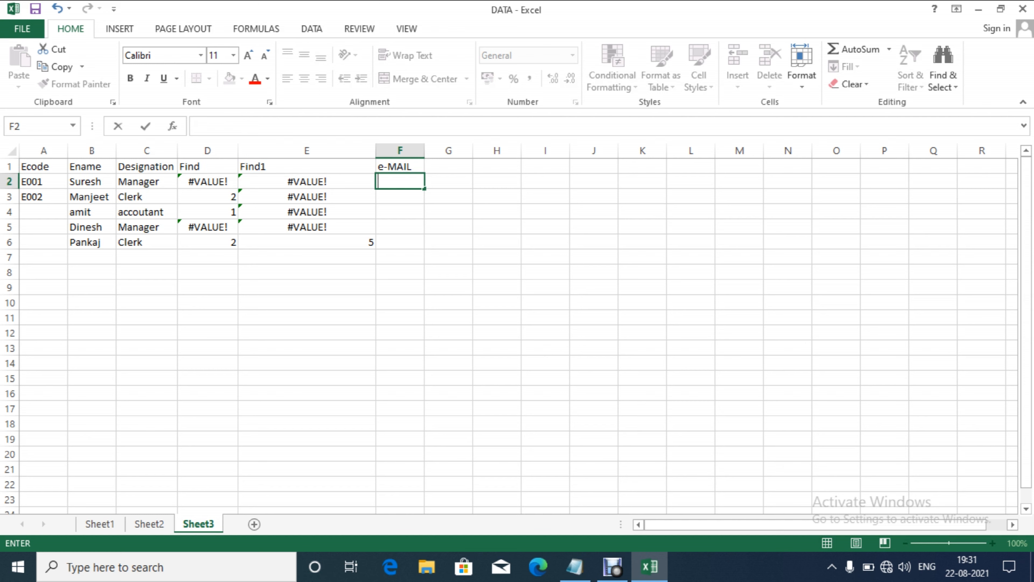
key(ctrl+Return)
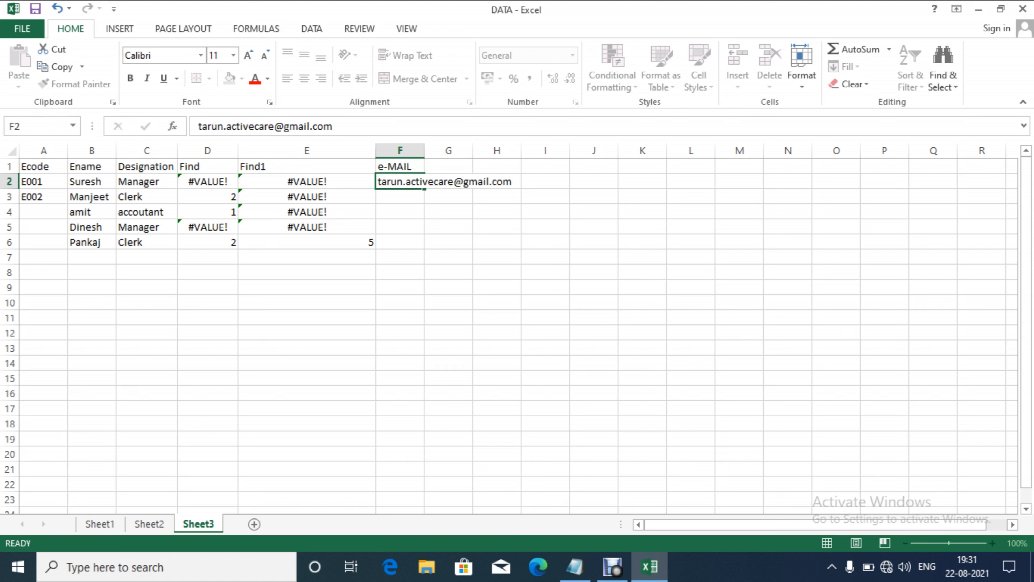
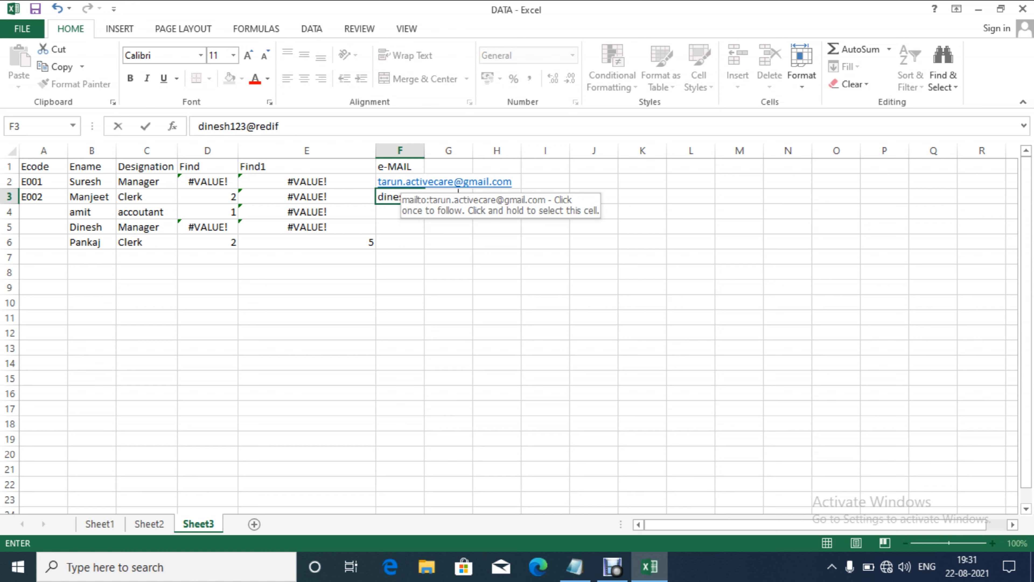
Step: Enter e-mail addresses for the next two employees and auto-fit column F
key(Return)
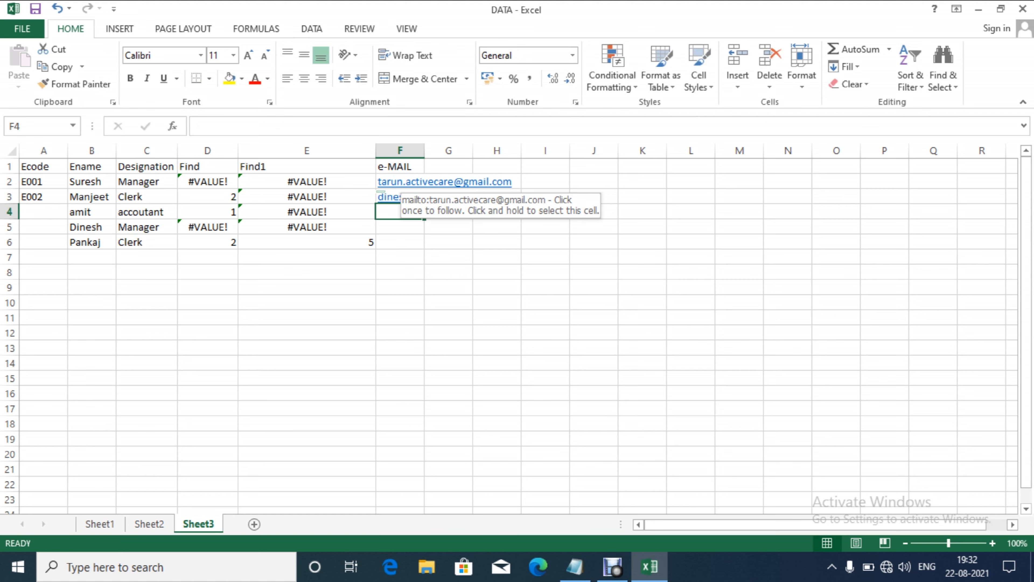
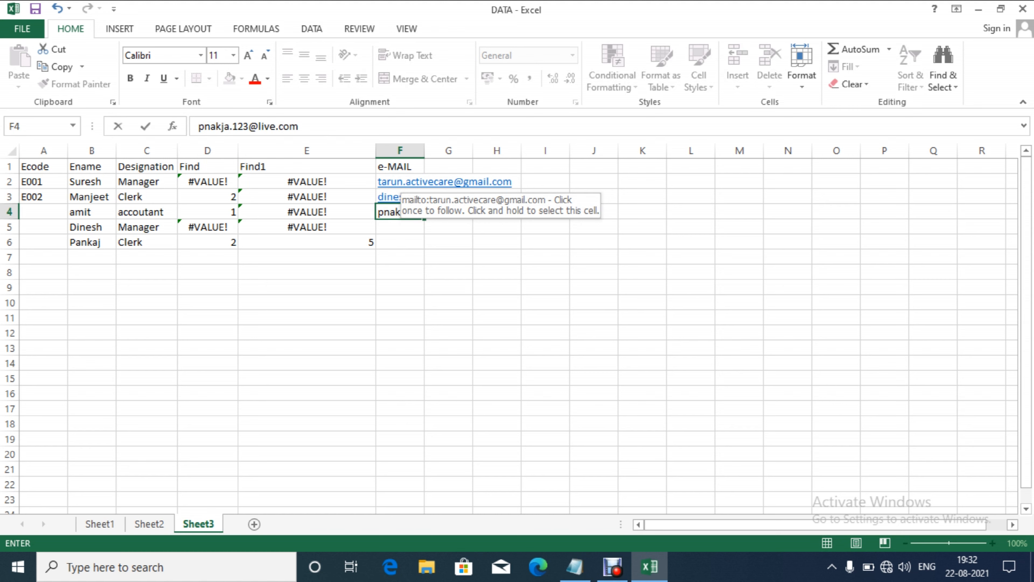
key(Return)
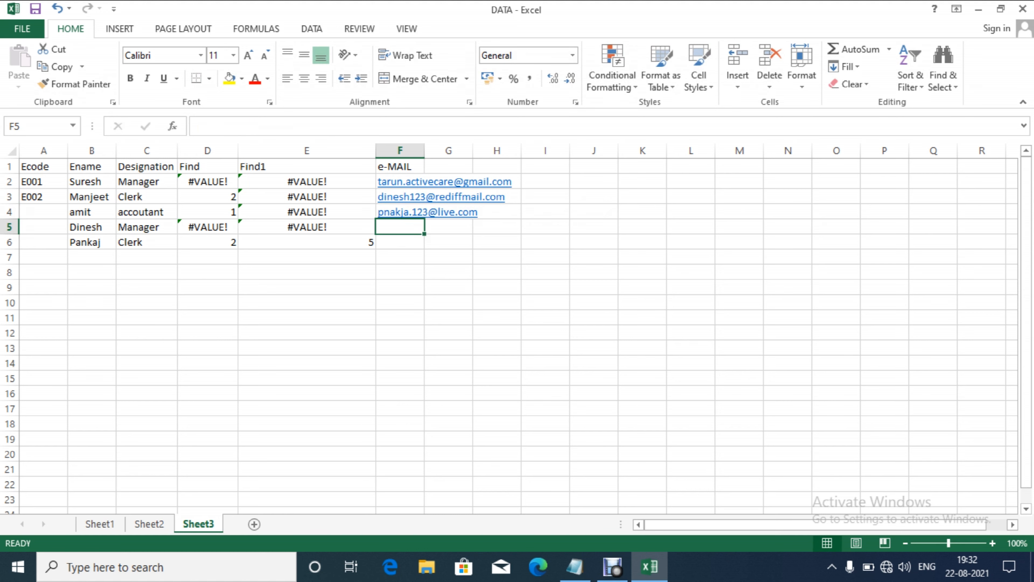
double_click(424, 150)
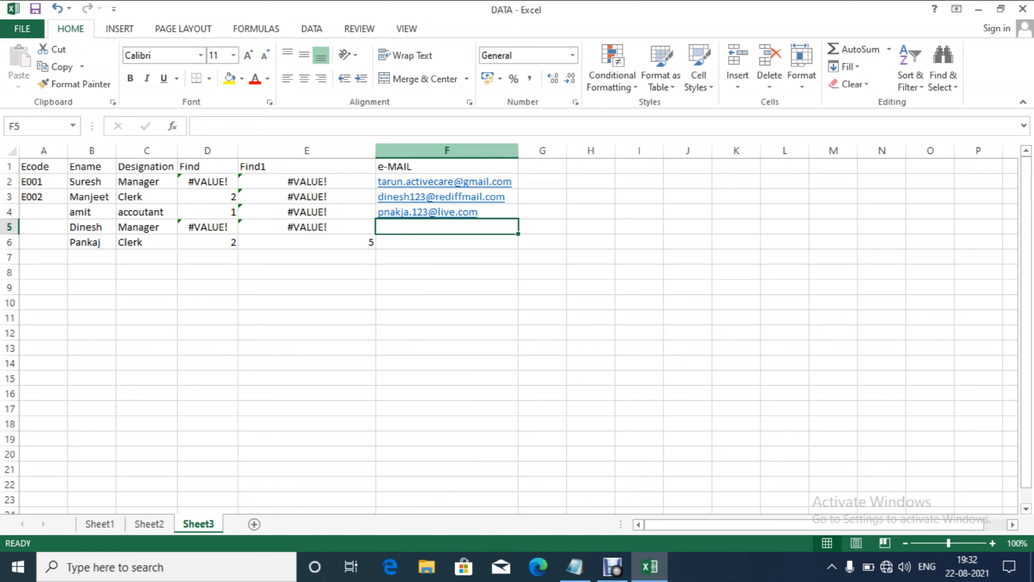
click(543, 181)
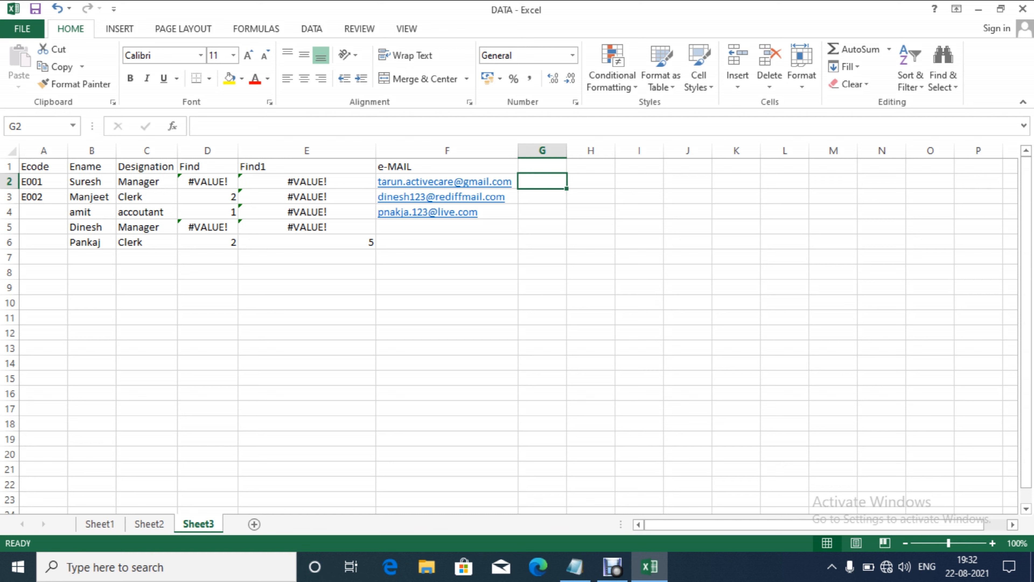
Step: Enter =FIND("@",F2) in G2 and fill it down G2:G4, giving 17, 10 and 11
text(=find)
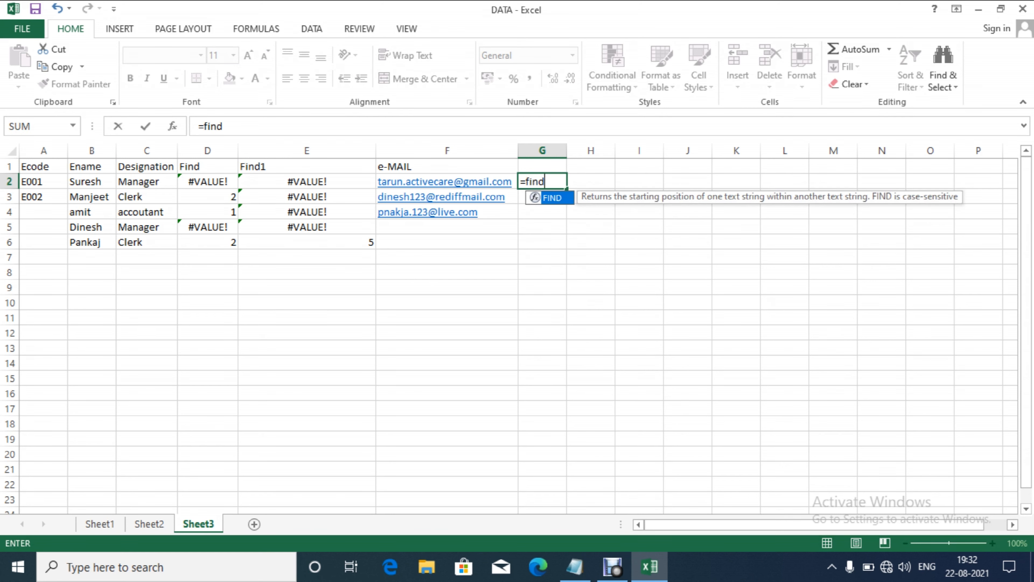
key(Tab)
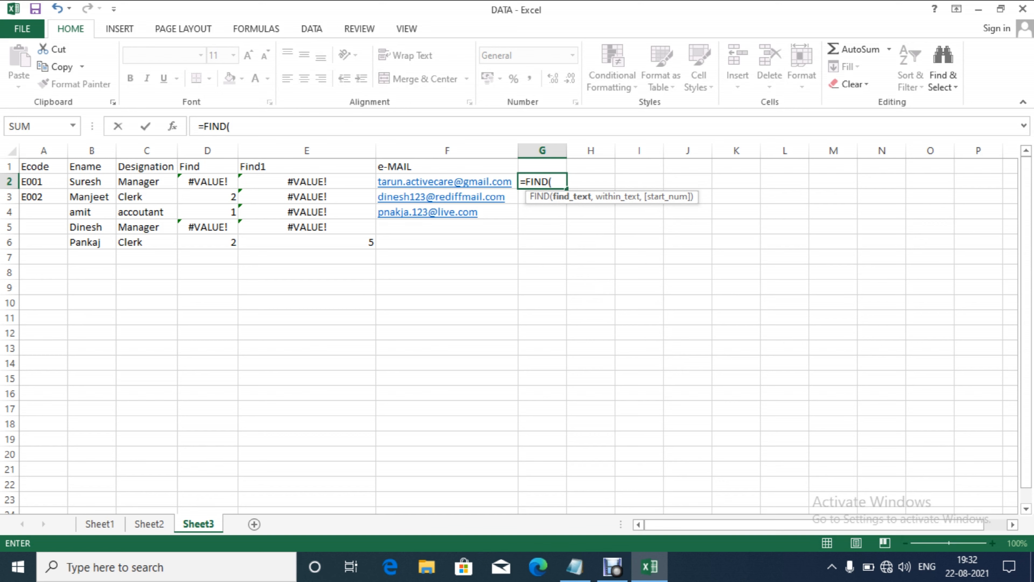
text("@",F2)
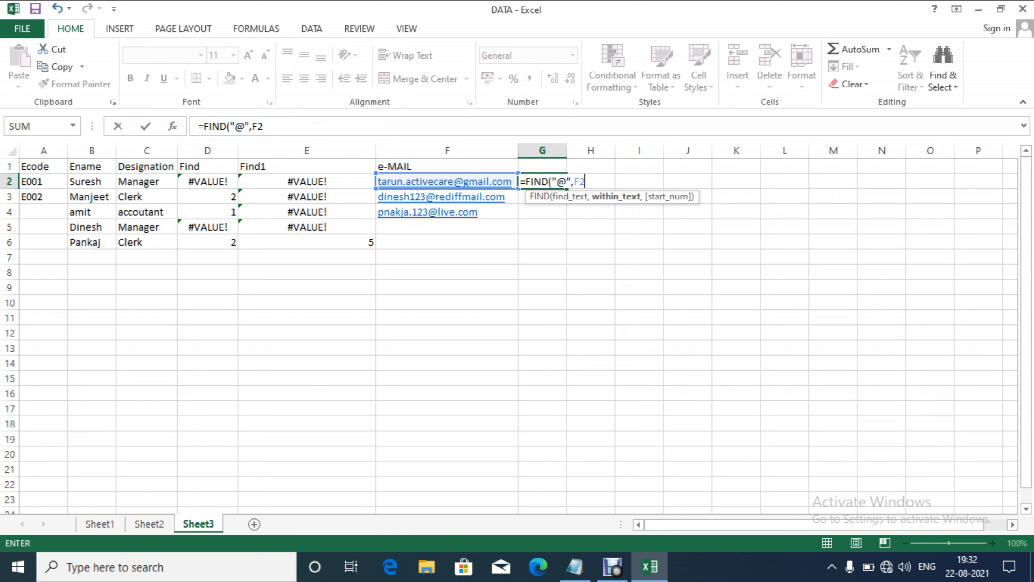
key(Return)
key(Up)
key(Down)
key(Down)
key(Down)
key(Up)
key(Up)
key(Up)
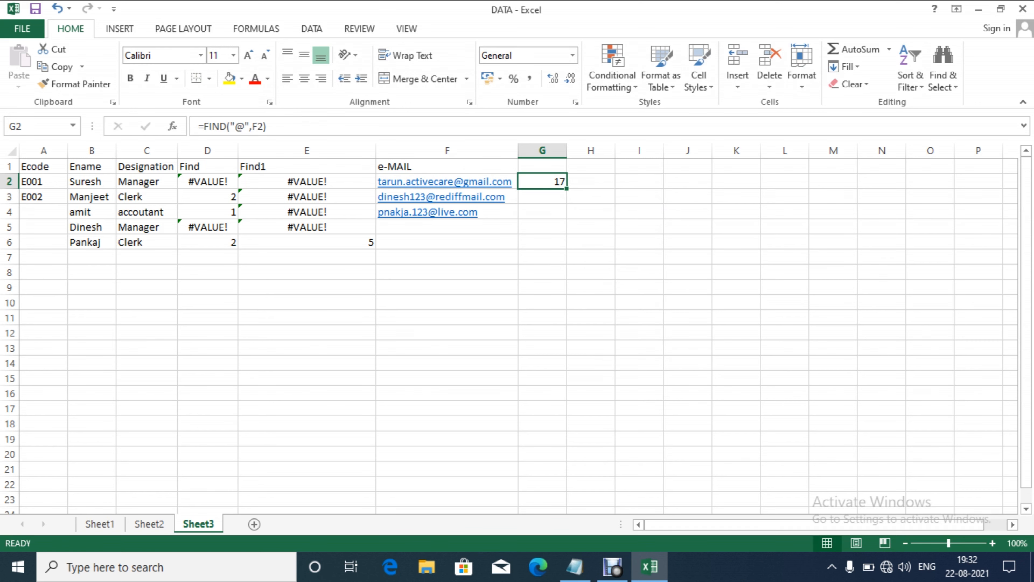
key(shift+Down)
key(shift+Down)
key(ctrl+d)
key(Up)
key(Right)
key(Down)
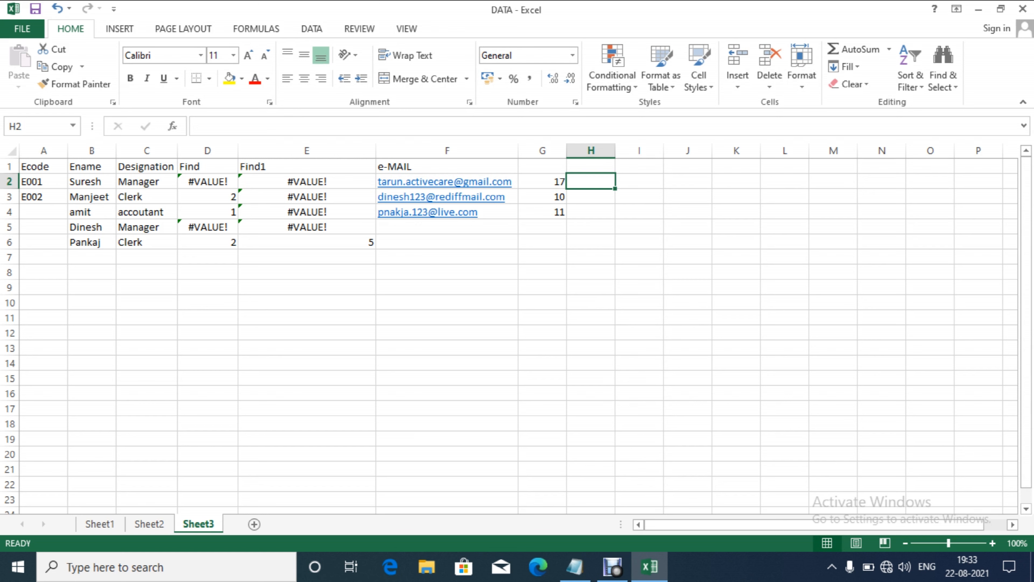
Step: Build =RIGHT(F2,LEN(F2)-G2) in H2 to extract the first domain, gmail.com
text(=REP)
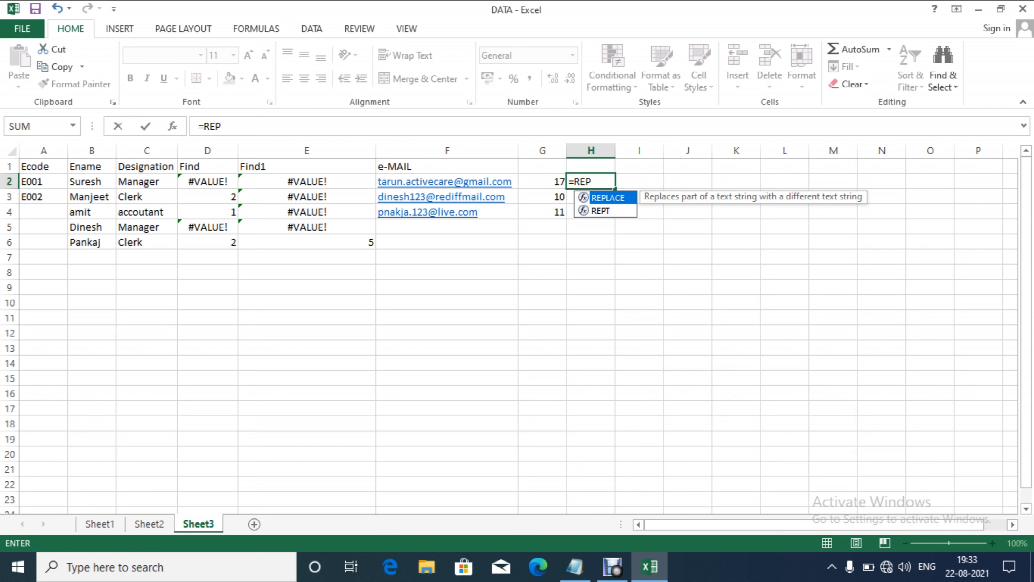
key(Tab)
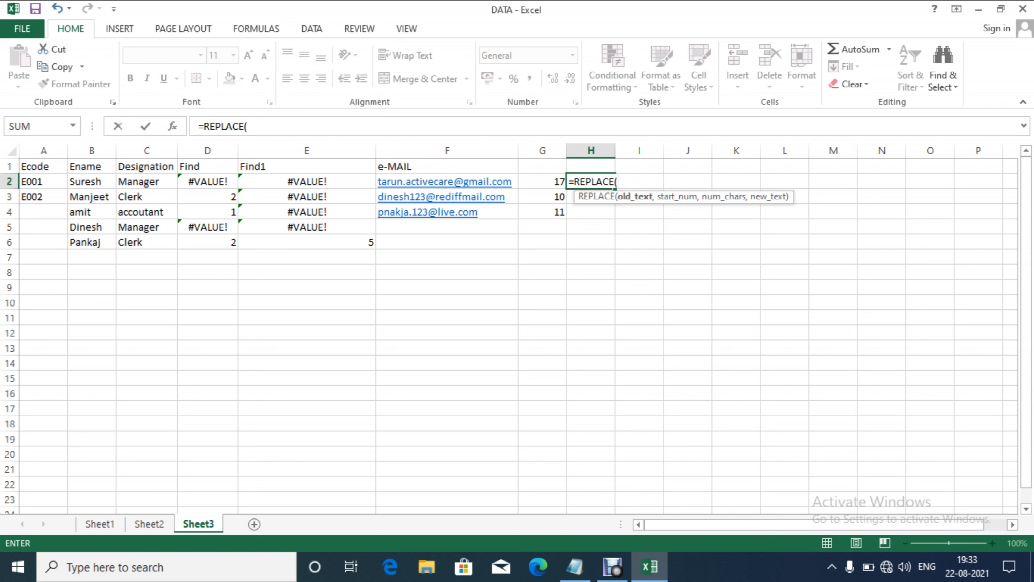
key(BackSpace)
key(BackSpace)
key(BackSpace)
key(BackSpace)
key(BackSpace)
key(BackSpace)
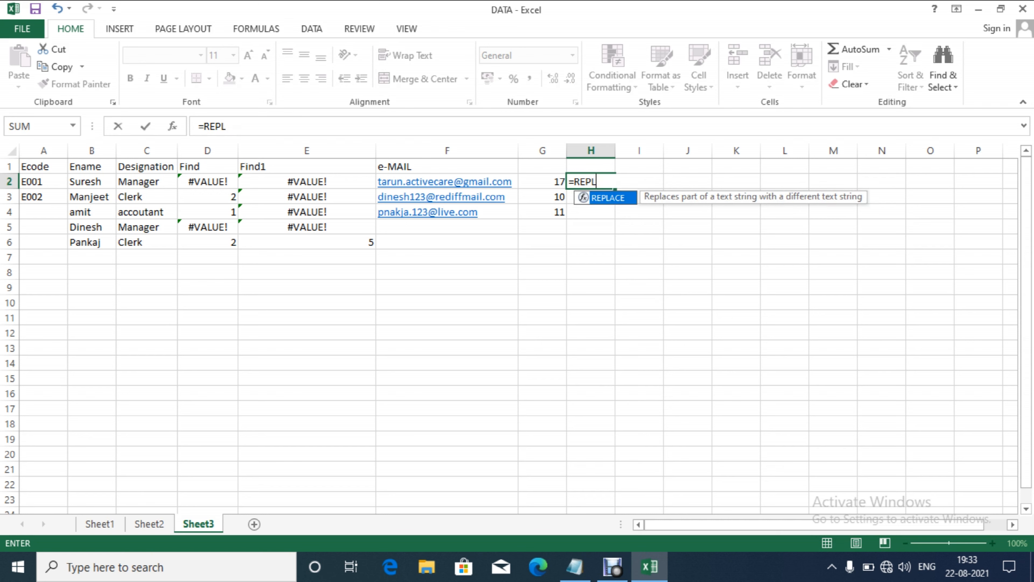
key(BackSpace)
text(IG)
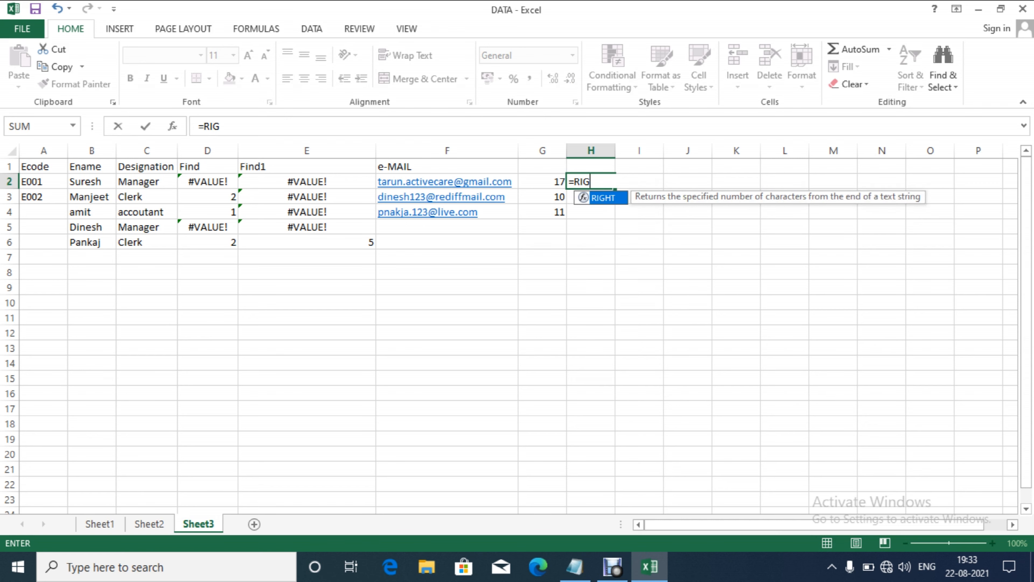
key(Tab)
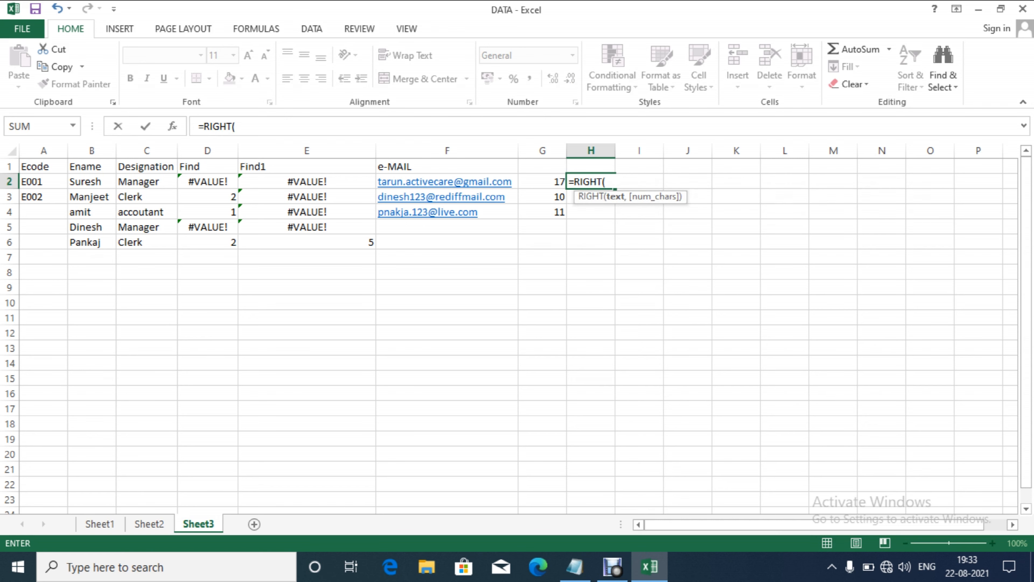
click(443, 184)
text(,)
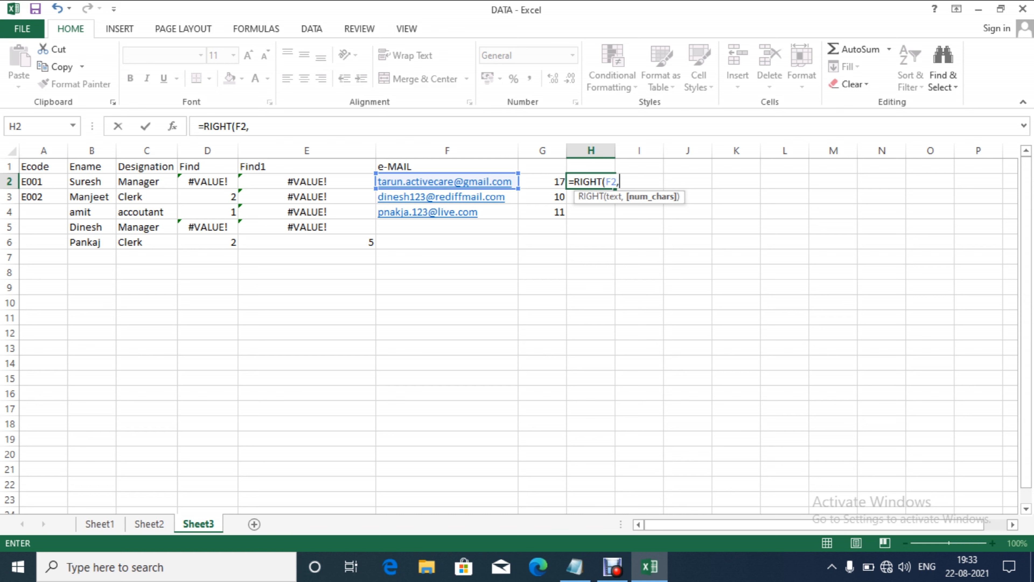
text(LEN()
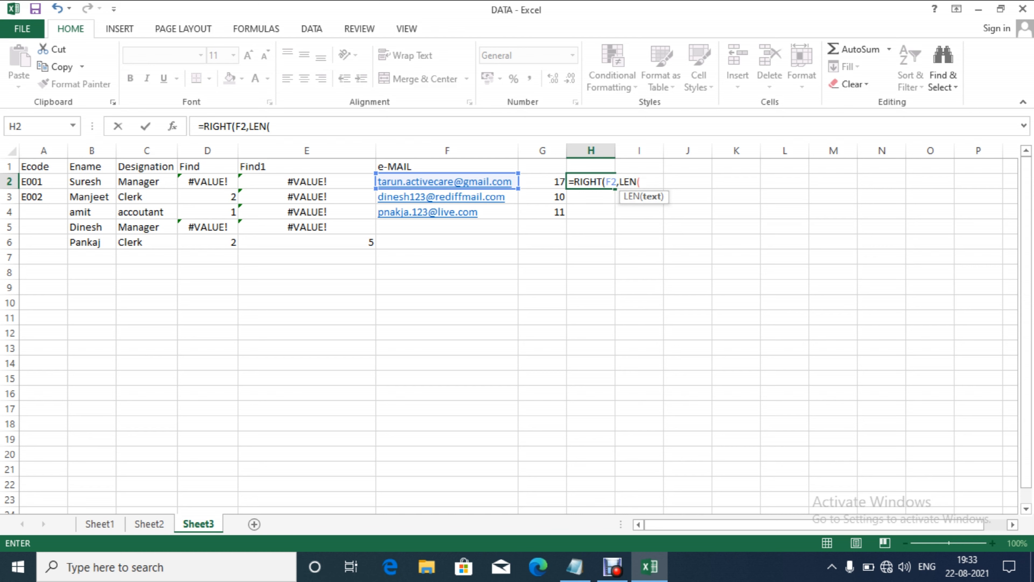
click(383, 182)
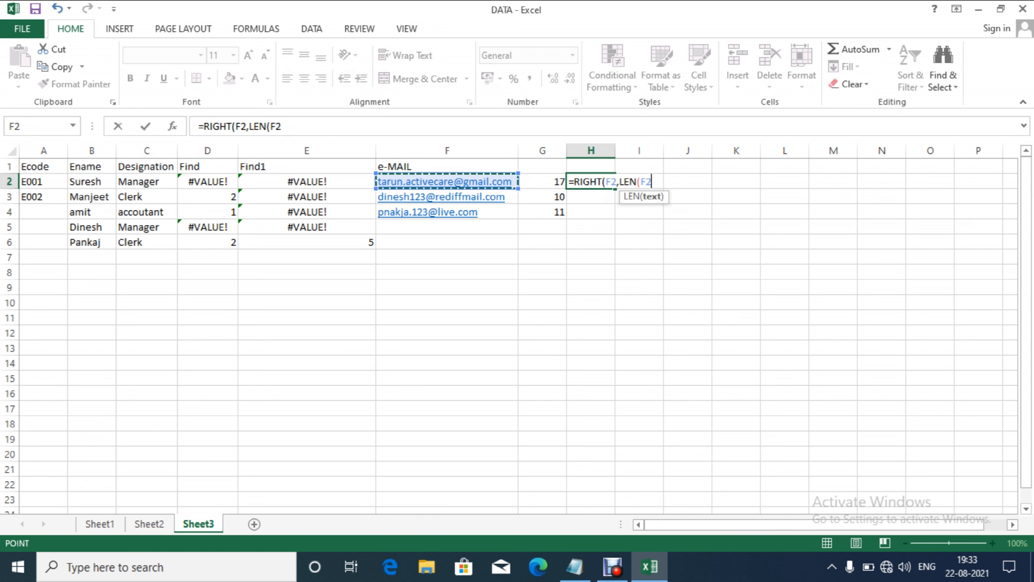
text()-g2)
key(Return)
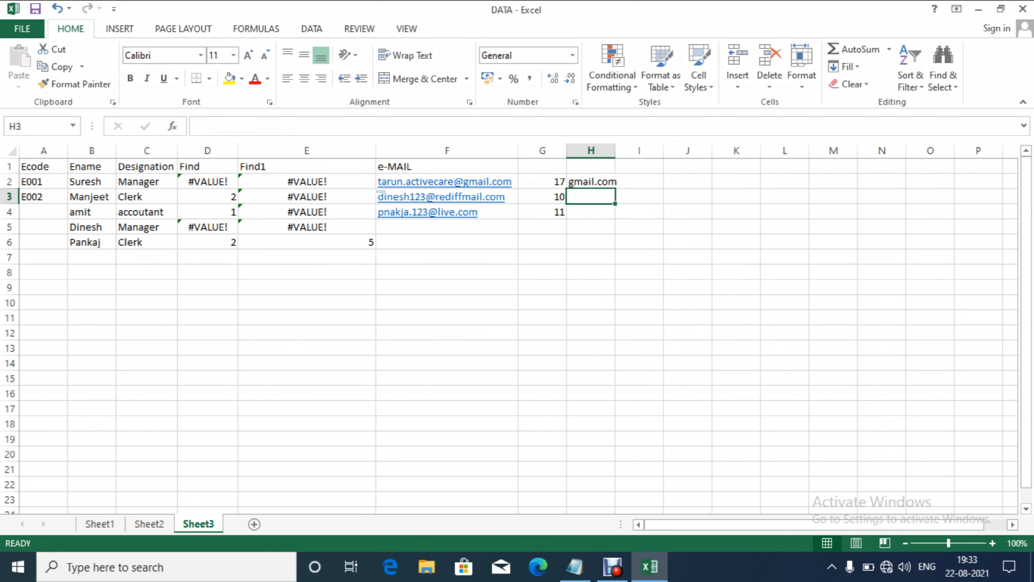
Step: Fill the domain formula down to H4, giving rediffmail.com and live.com, and review H2
key(Up)
drag(615, 188, 615, 219)
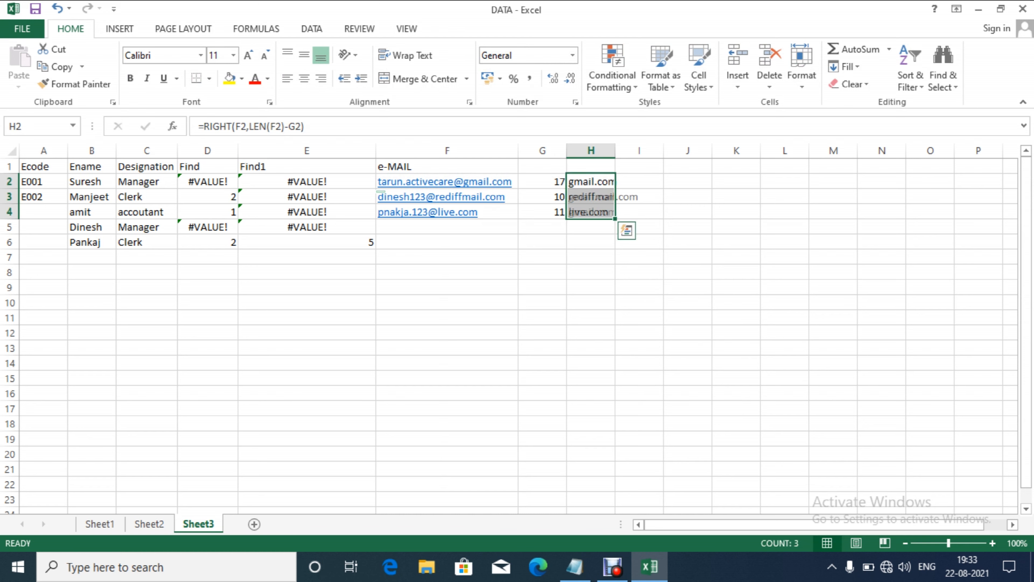
key(Down)
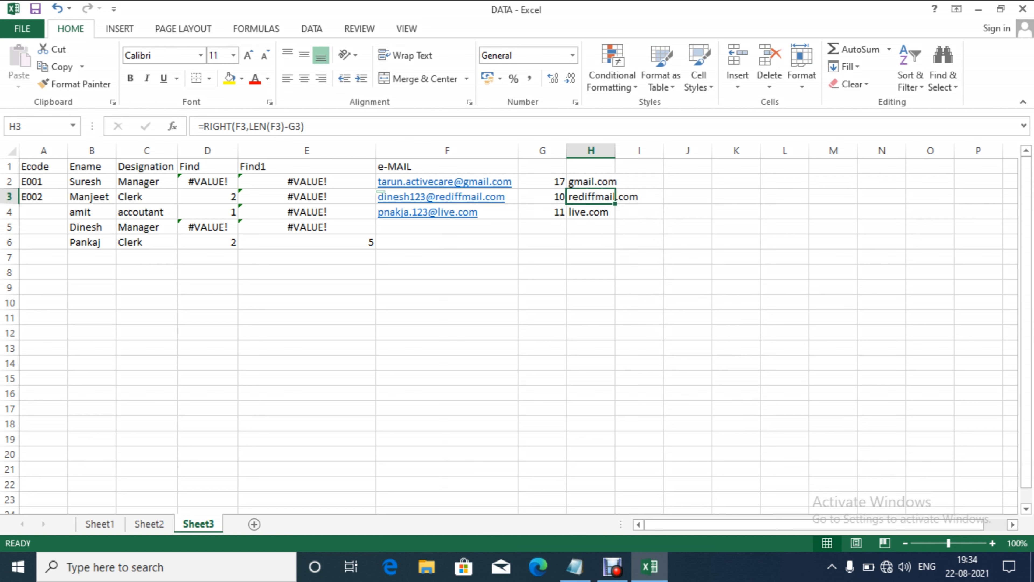
key(Up)
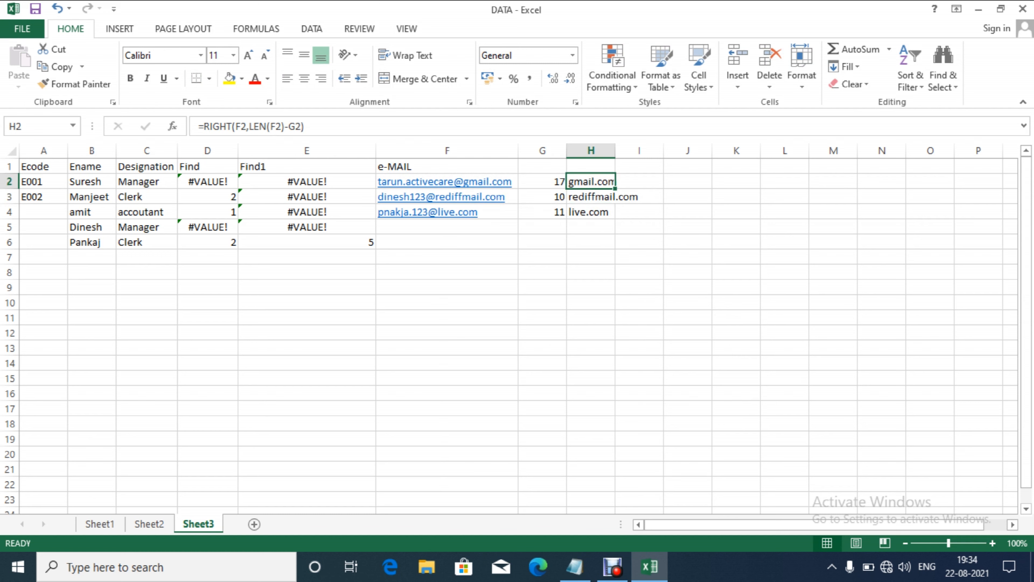
key(F2)
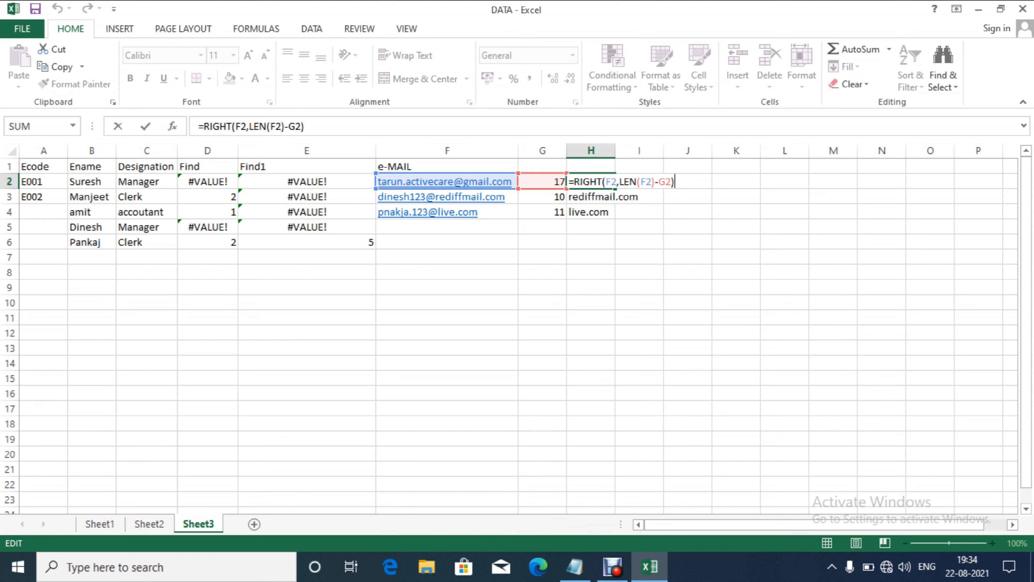
Step: Close H2's formula and auto-fit column H so rediffmail.com fits
key(Return)
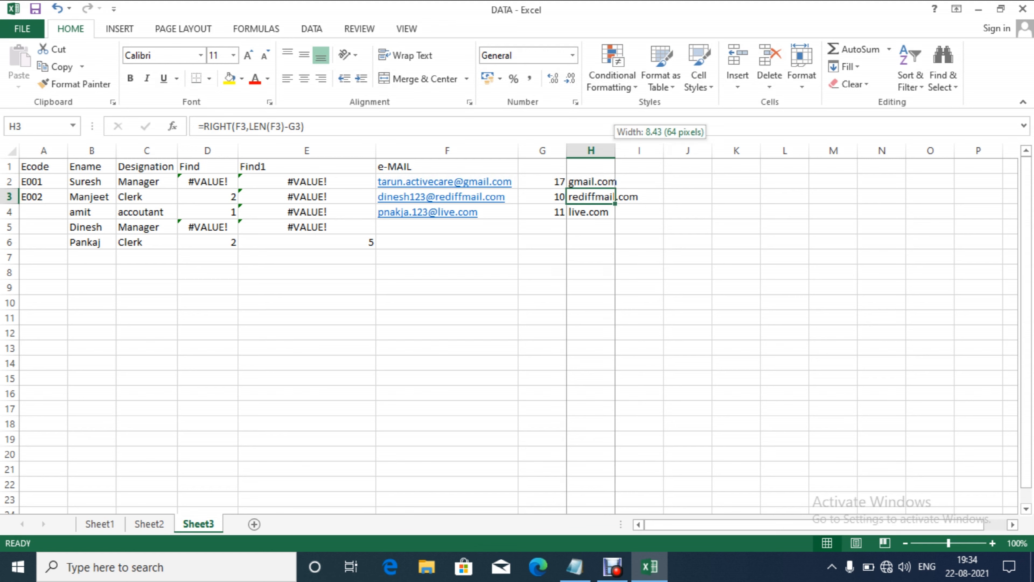
double_click(615, 150)
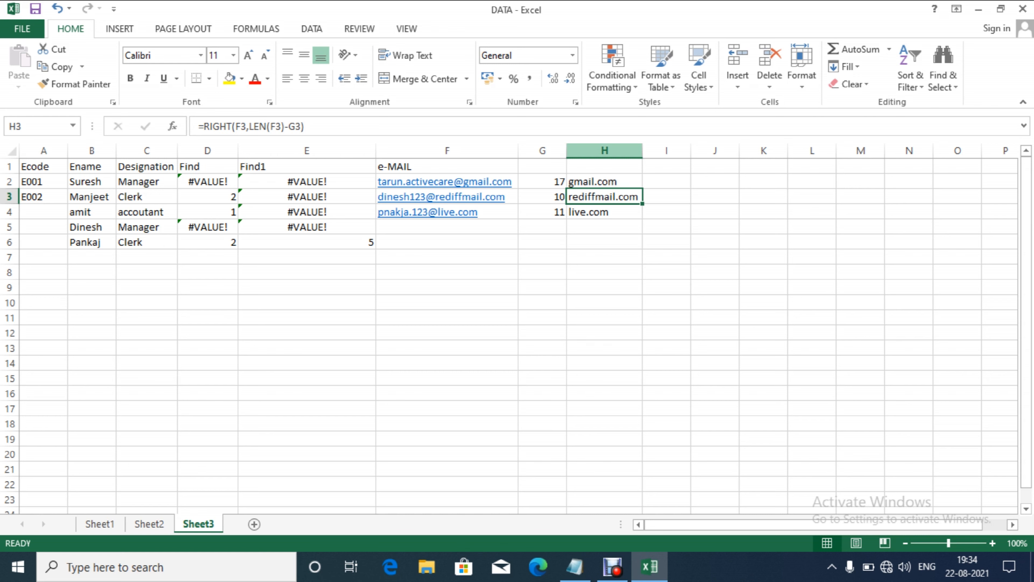
key(Up)
key(Right)
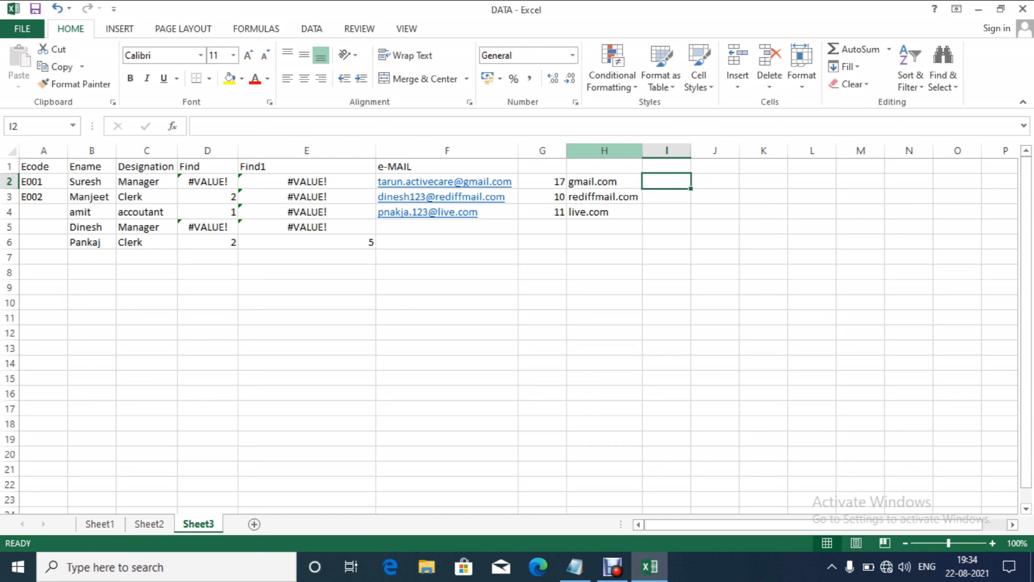
Step: Type the heading 'Replace' into cell I1
key(Up)
text(rE)
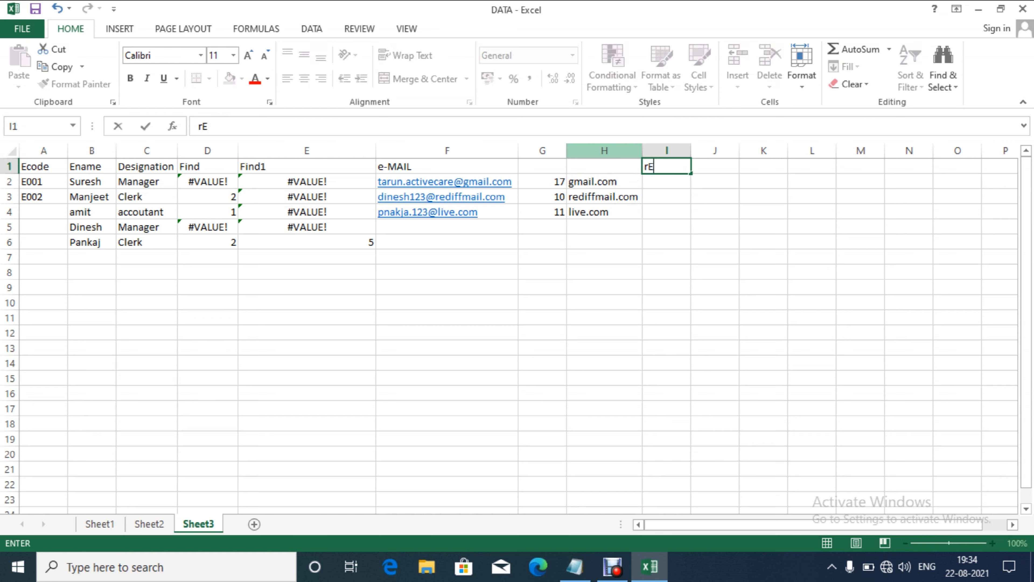
key(BackSpace)
key(BackSpace)
text(Replace)
key(Return)
Step: Enter =REPLACE(B2,1,0,"Mr. ") in I2 to prefix Mr. to the name
text(=)
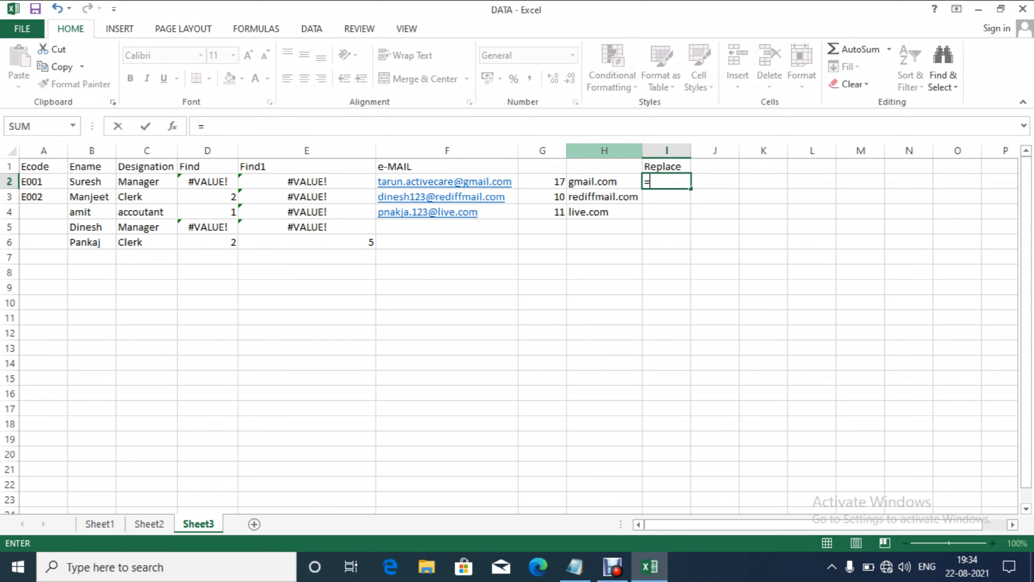
text(re)
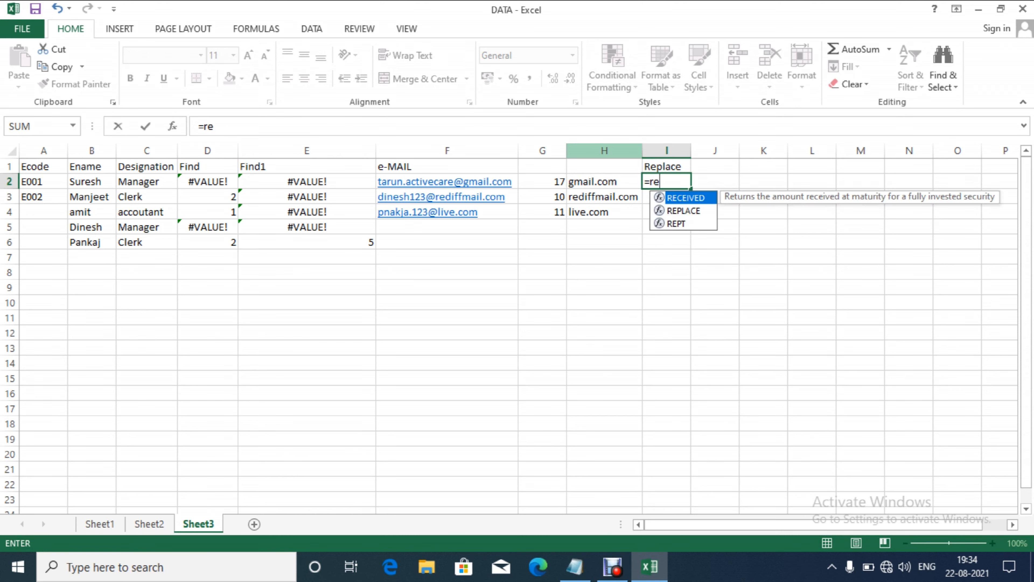
key(Down)
key(Tab)
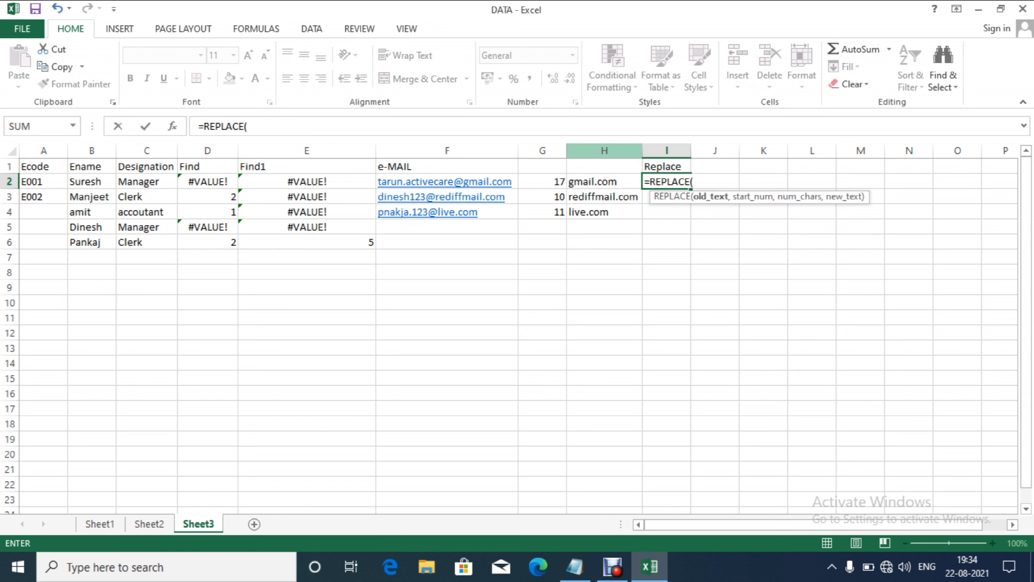
click(92, 181)
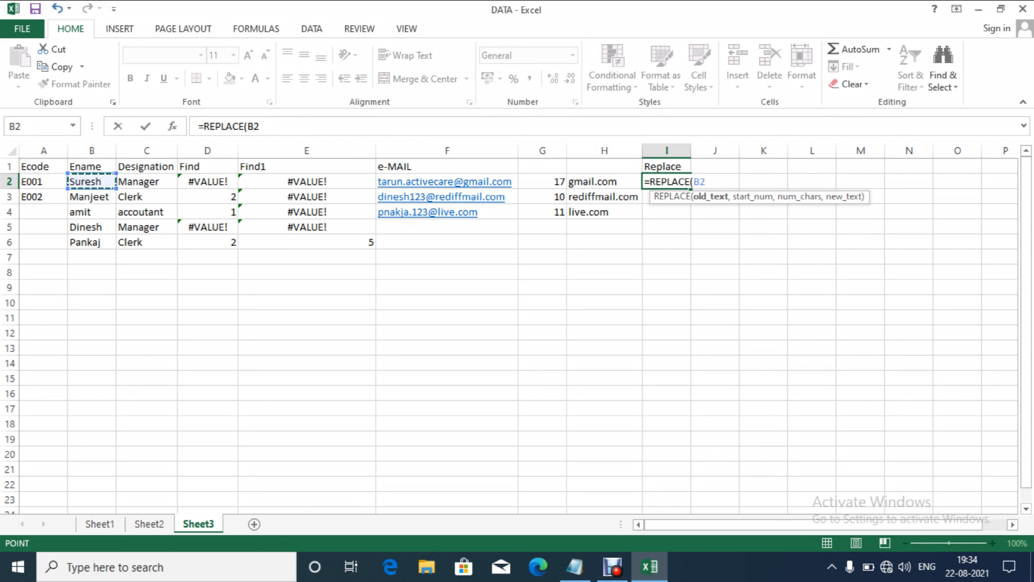
text(,)
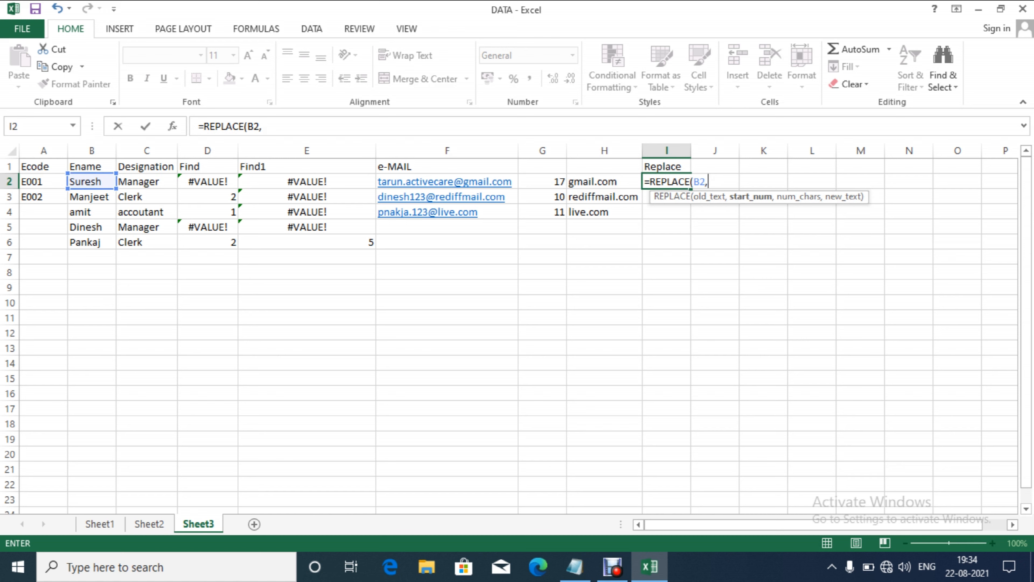
text(1,0)
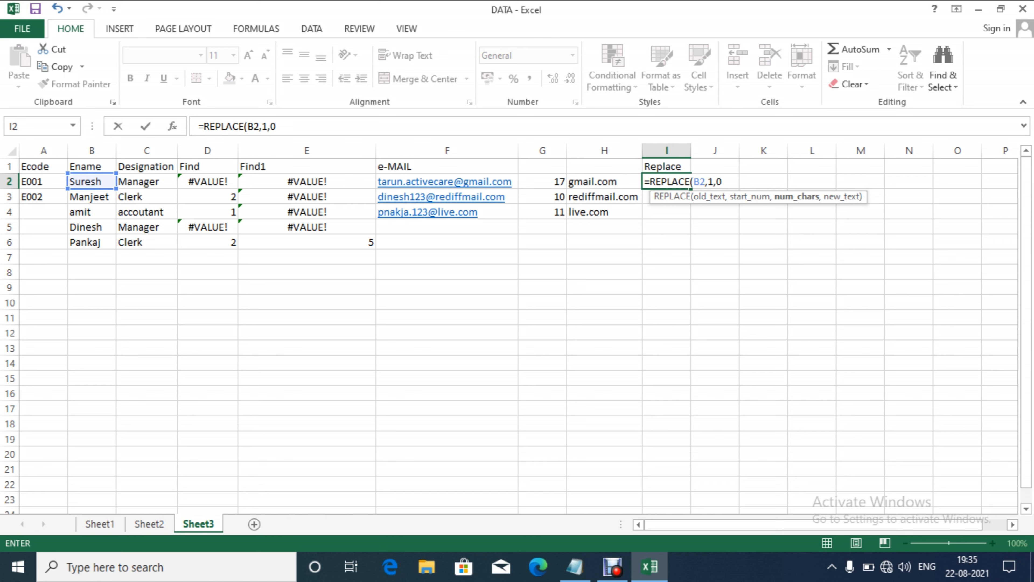
text(,"Mr. "))
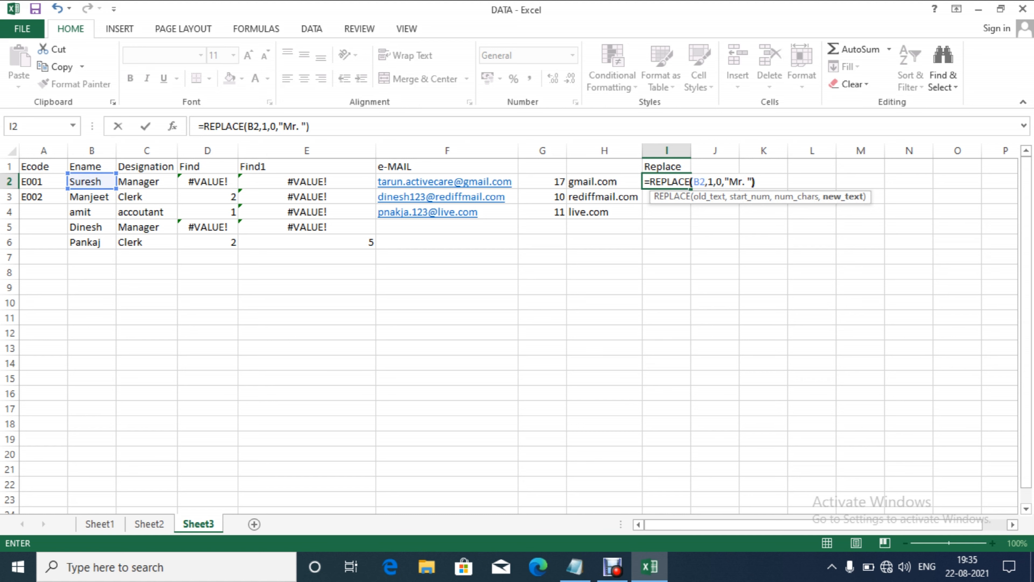
key(Return)
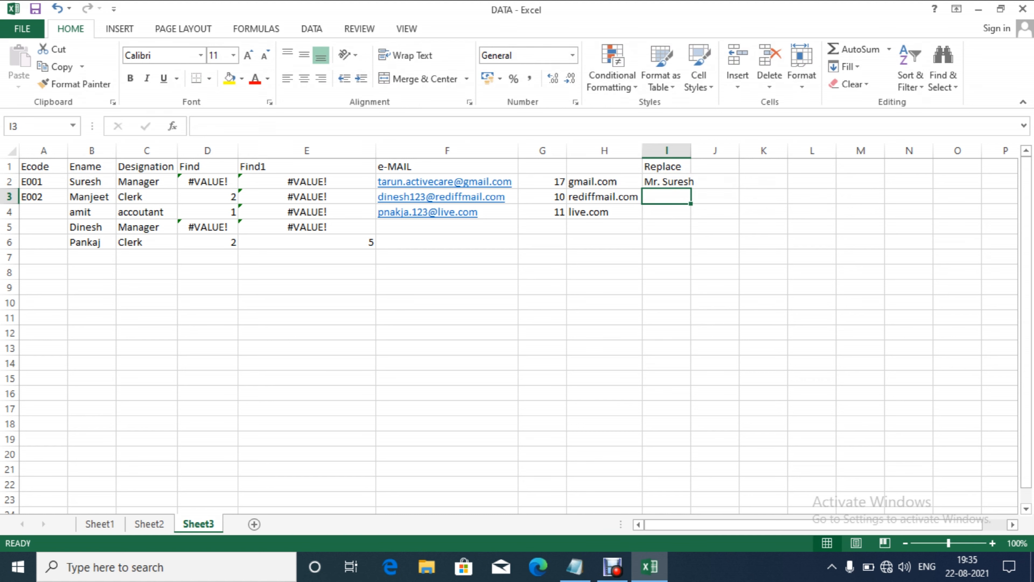
Step: Autofit column I, fill the I2 REPLACE formula down to I10, then select column I
double_click(691, 151)
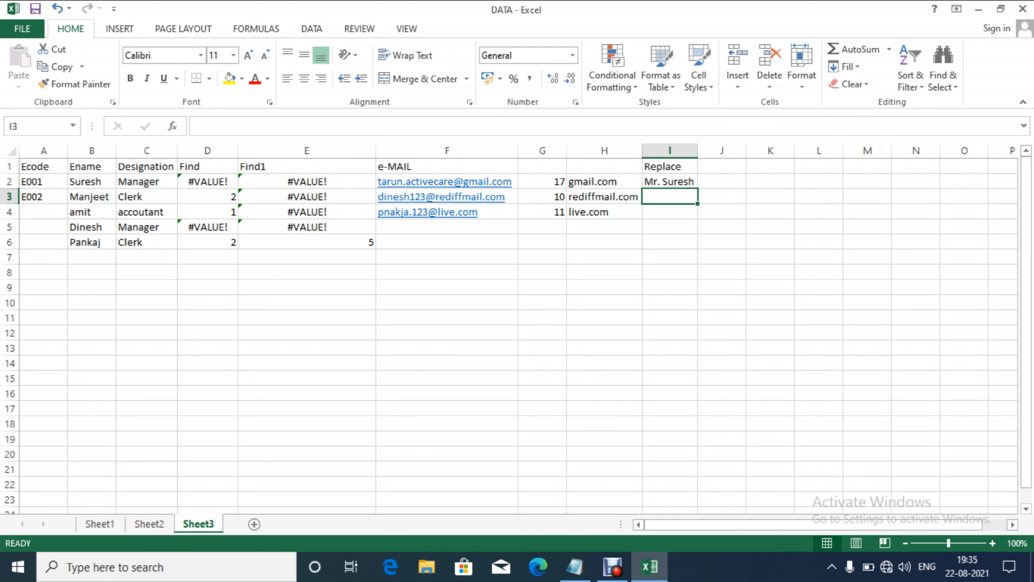
click(669, 182)
drag(697, 189, 697, 310)
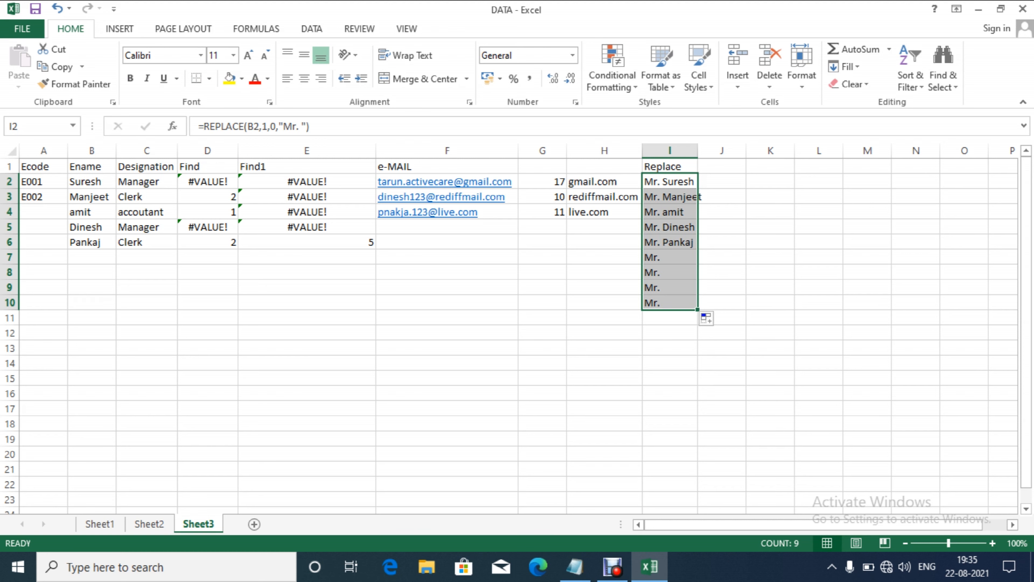
click(670, 151)
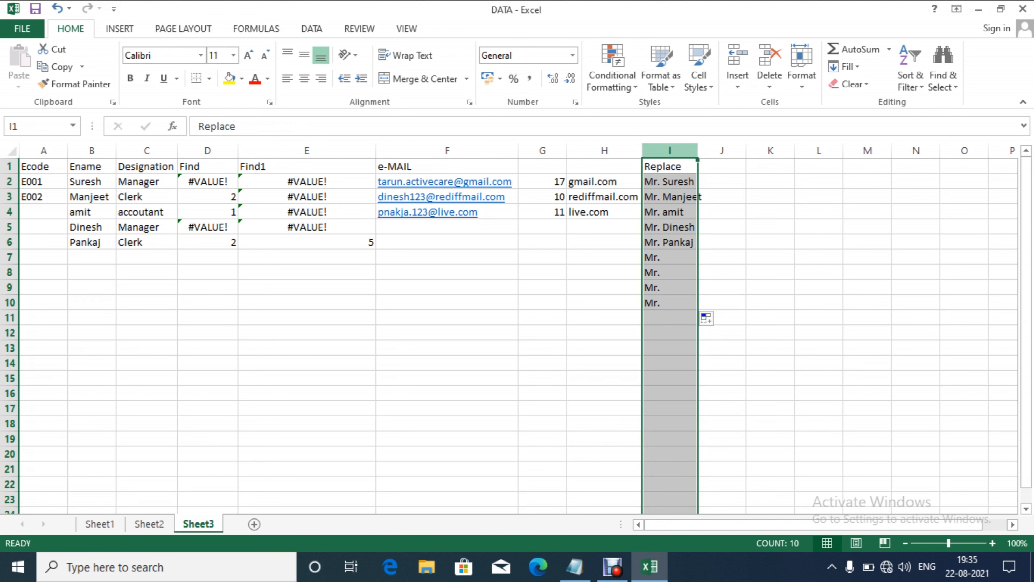
right_click(670, 153)
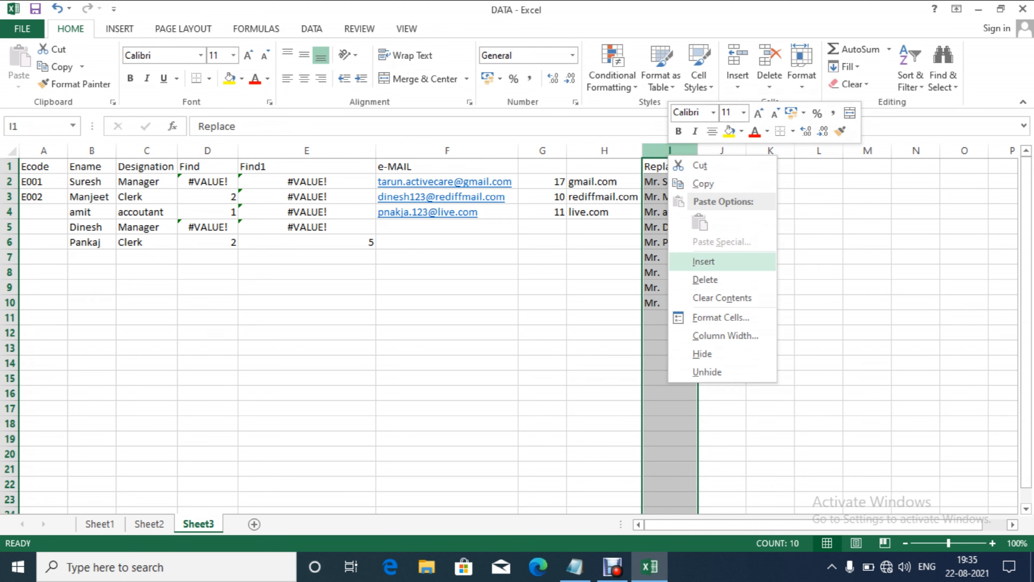
Step: Insert a new column before Replace and head it 'Genderl'
click(703, 261)
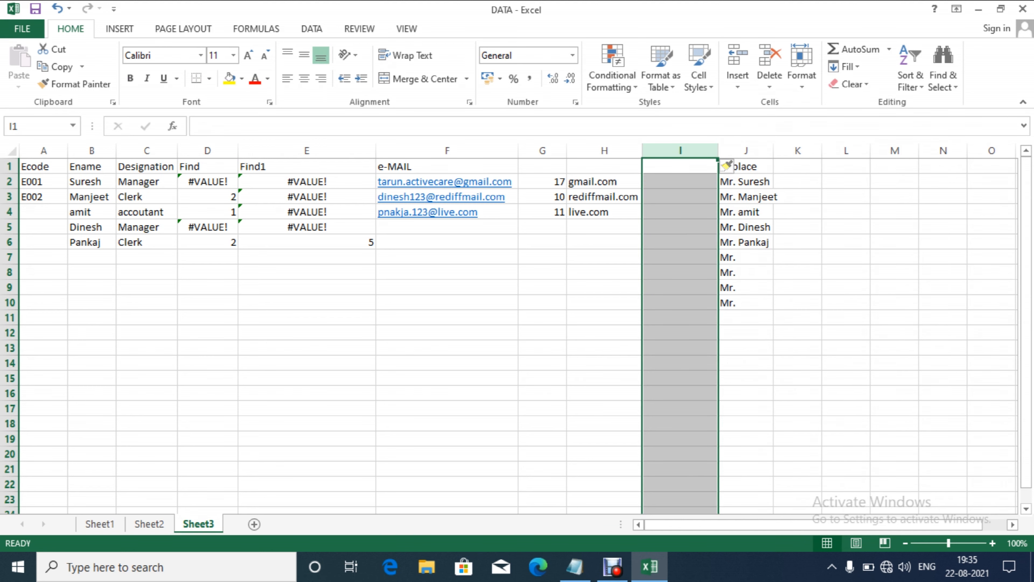
click(680, 166)
text(Genderl)
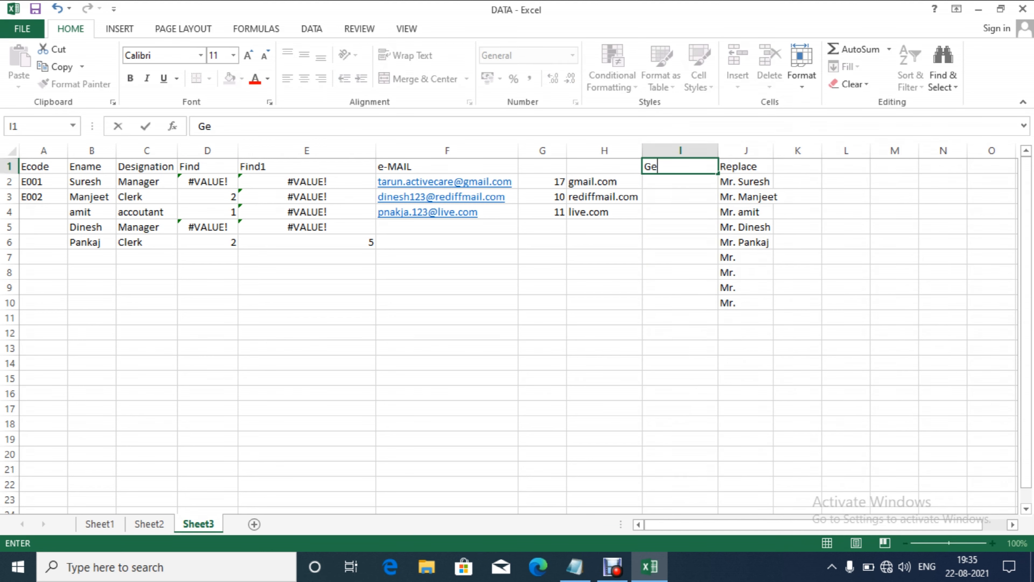
key(Return)
Step: Enter Male in I2 and fill it down through I6
text(Male)
key(Return)
key(Down)
key(Down)
key(Down)
key(Down)
key(Up)
key(Up)
key(Up)
key(Up)
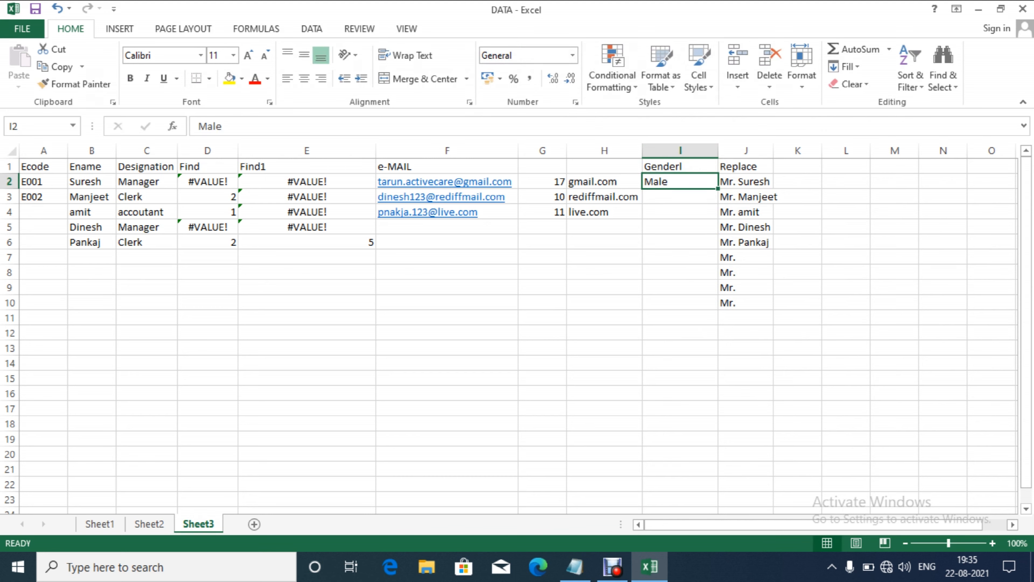
key(shift+Down)
key(shift+Down)
key(shift+Down)
key(shift+Down)
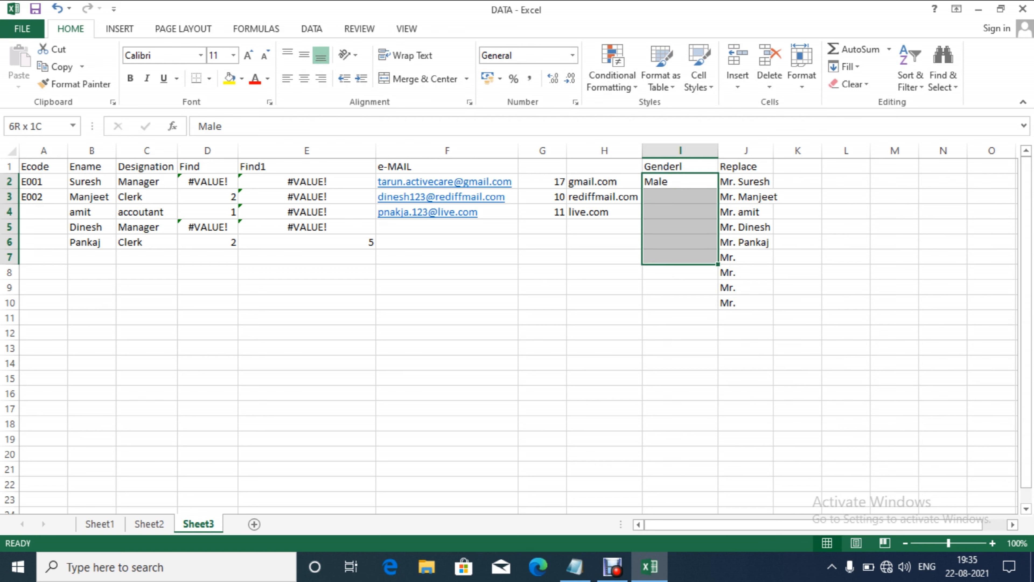
key(ctrl+d)
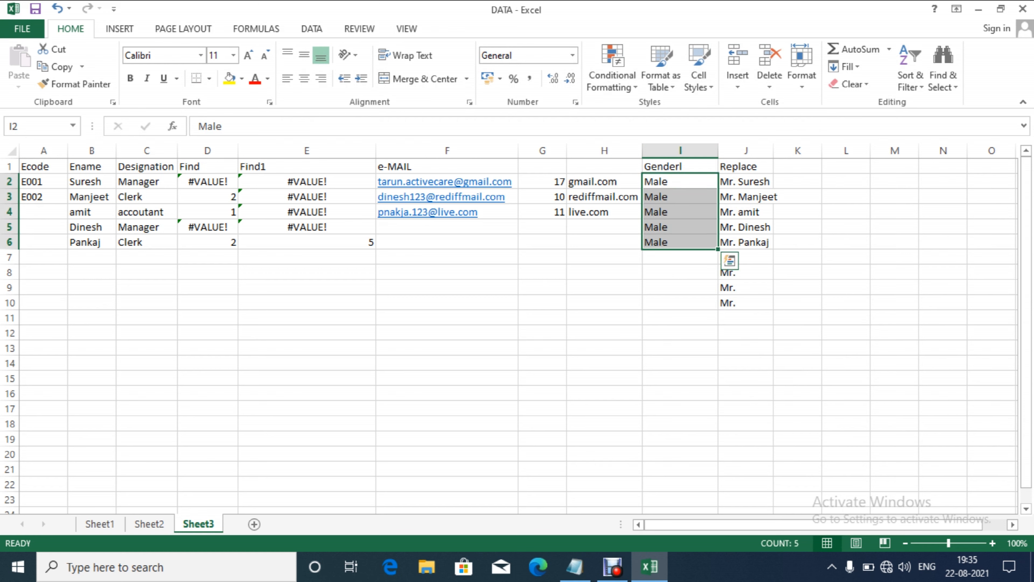
key(Down)
key(Down)
key(Down)
key(Down)
key(Down)
key(Left)
key(Left)
key(Left)
key(Left)
key(Left)
key(Left)
key(Left)
key(Left)
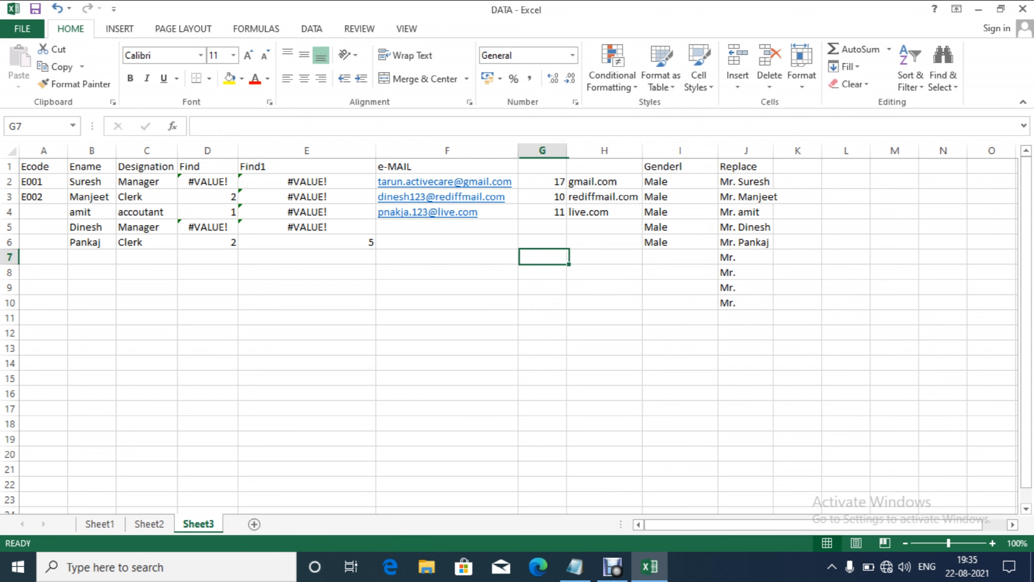
Step: Enter the new employee name Harshita in cell B7
key(Right)
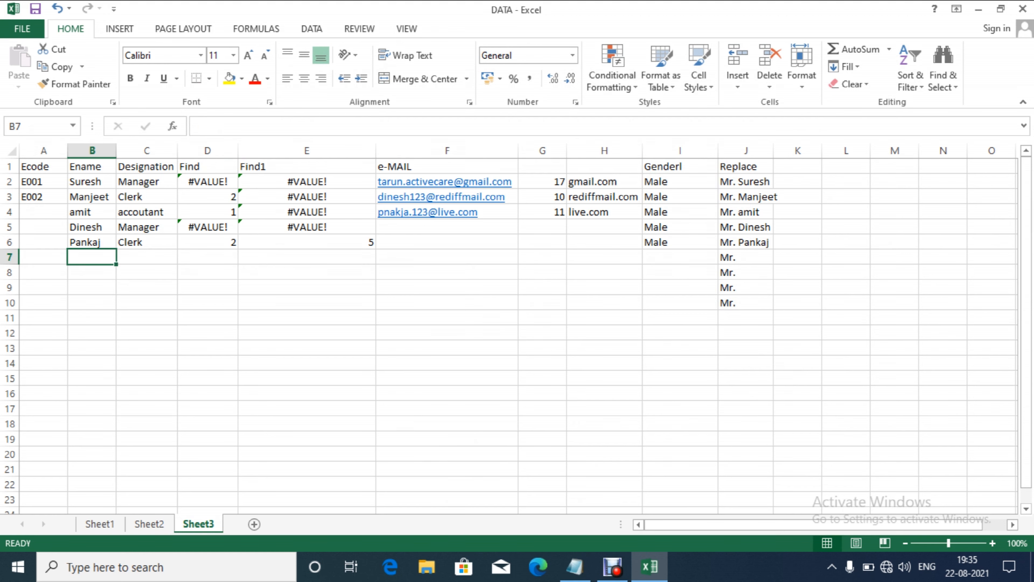
text(kRISH)
key(BackSpace)
key(BackSpace)
key(BackSpace)
key(BackSpace)
key(BackSpace)
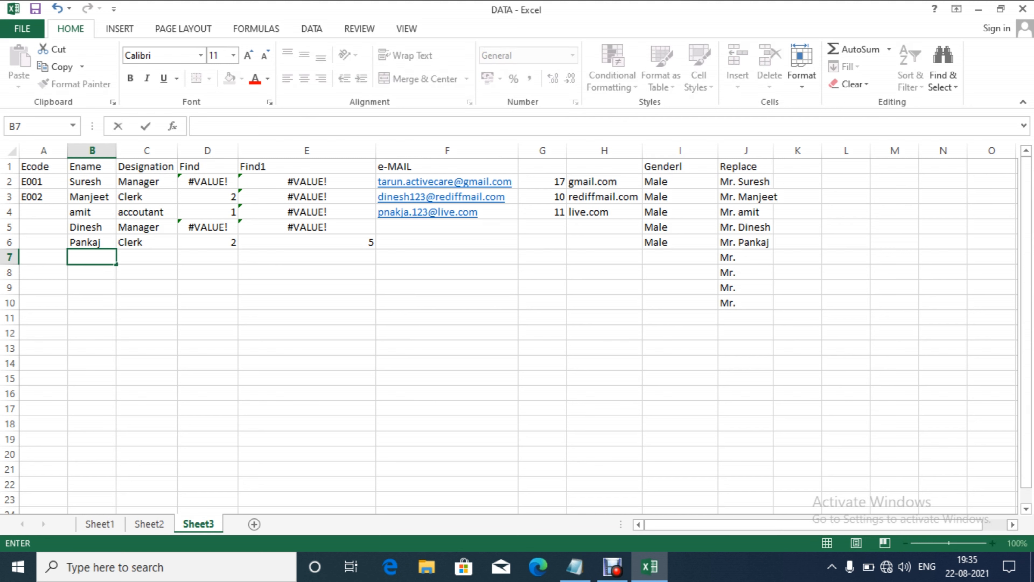
text(Harshita)
key(ctrl+Return)
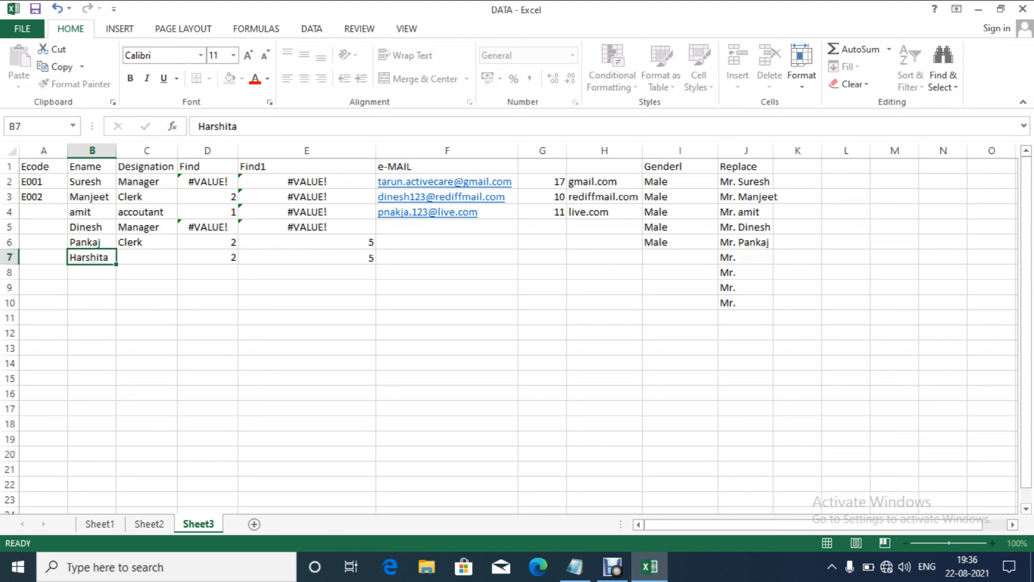
Step: Set Harshita's gender to Female in cell I7
key(Right)
key(Right)
key(Right)
key(Right)
key(Right)
key(Right)
key(Right)
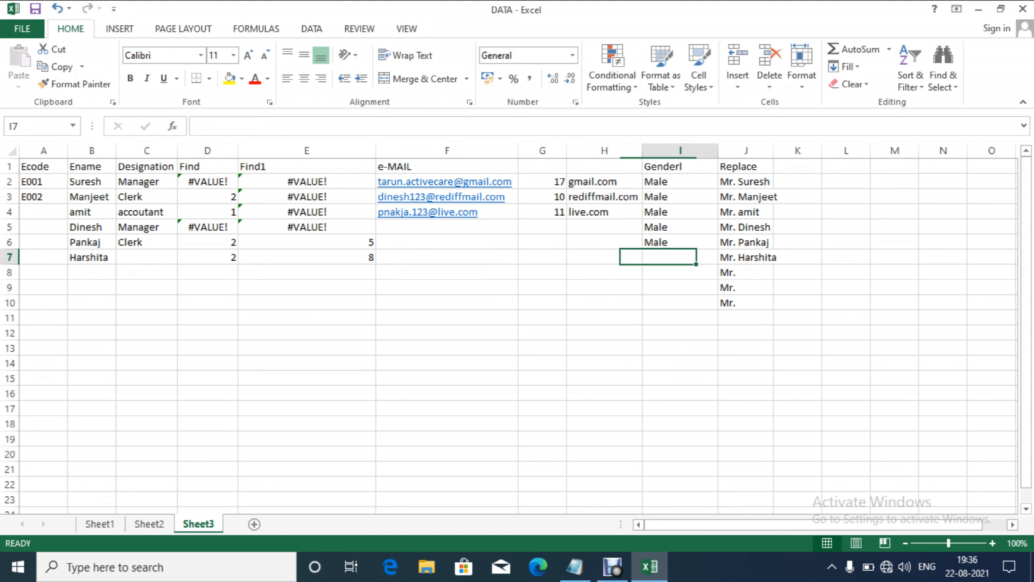
text(Female)
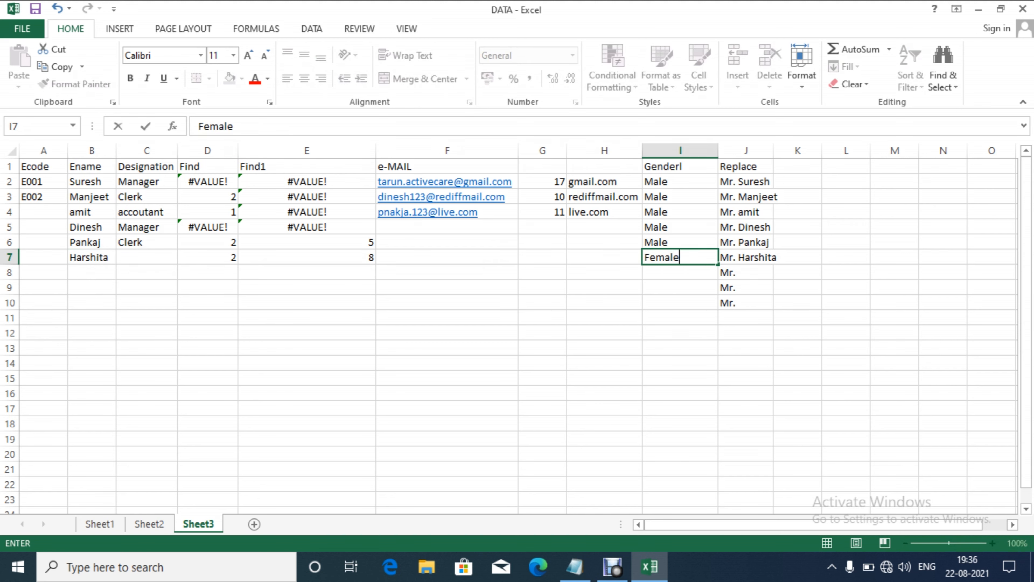
key(Right)
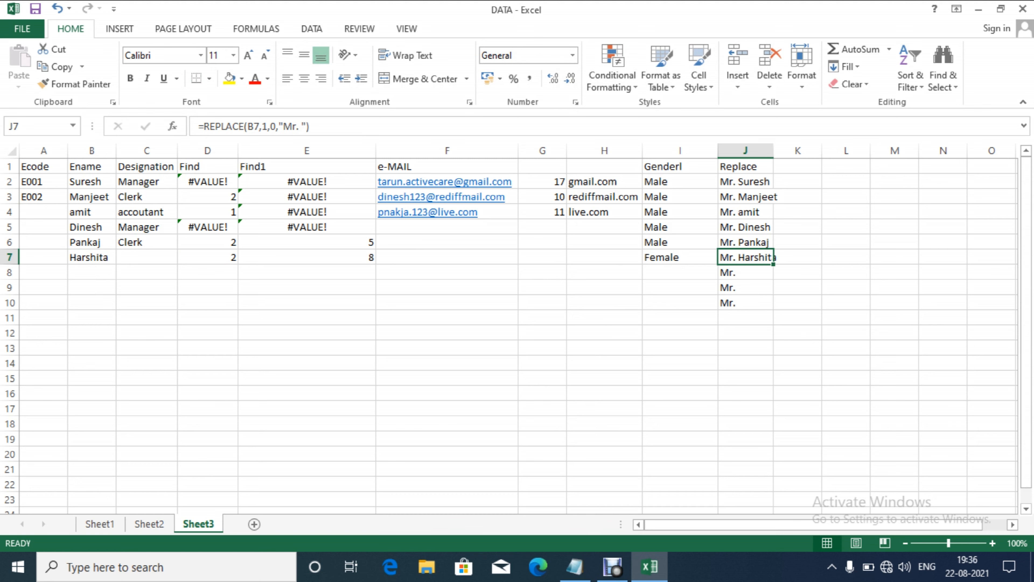
key(Up)
key(Up)
key(Up)
key(Up)
key(Up)
Step: Change J2 to =IF(I2="Male",REPLACE(B2,1,0,"Mr. "),REPLACE(B2,1,0,"Miss "))
key(F2)
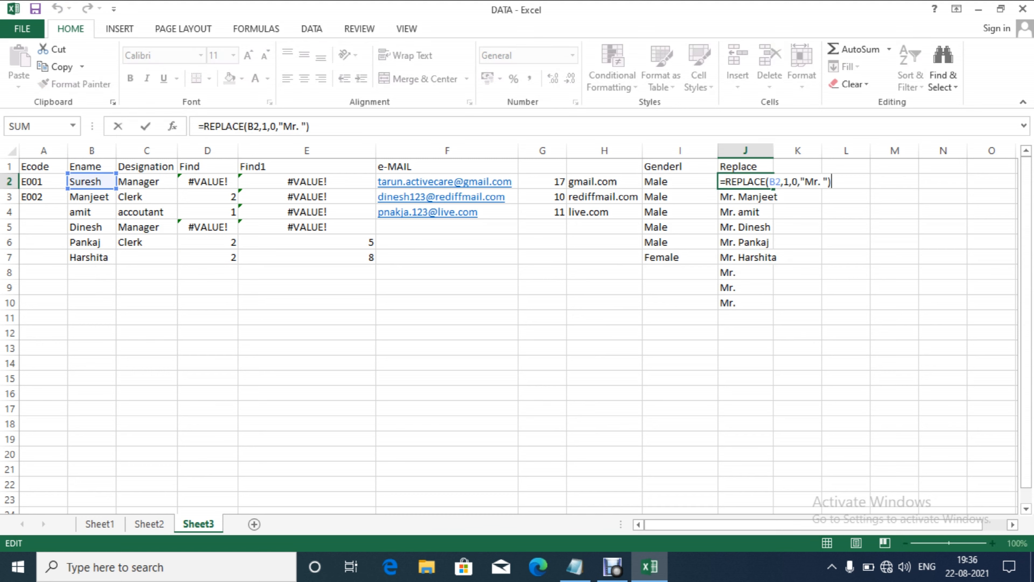
click(725, 181)
text(if)
key(Tab)
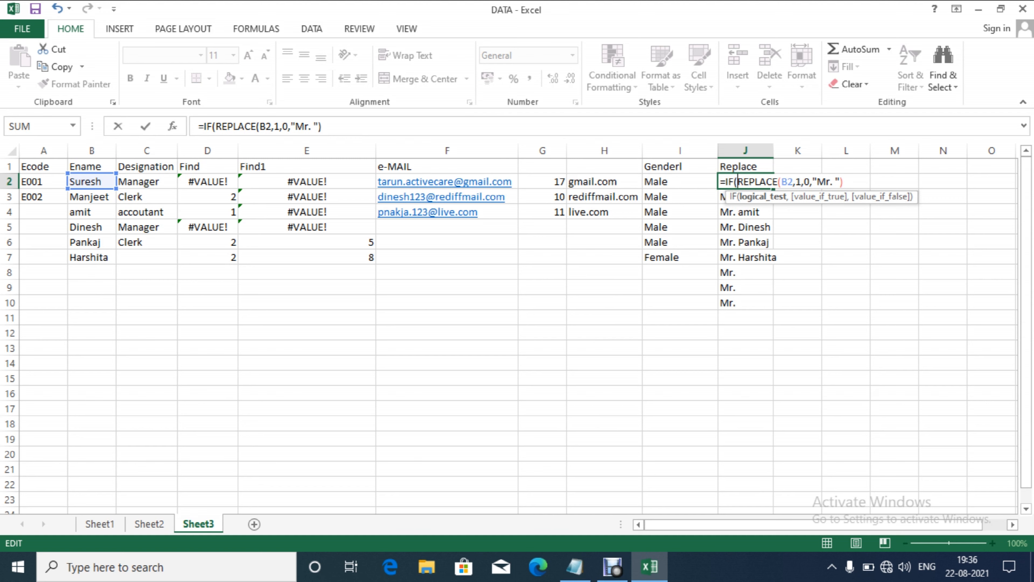
text(i2)
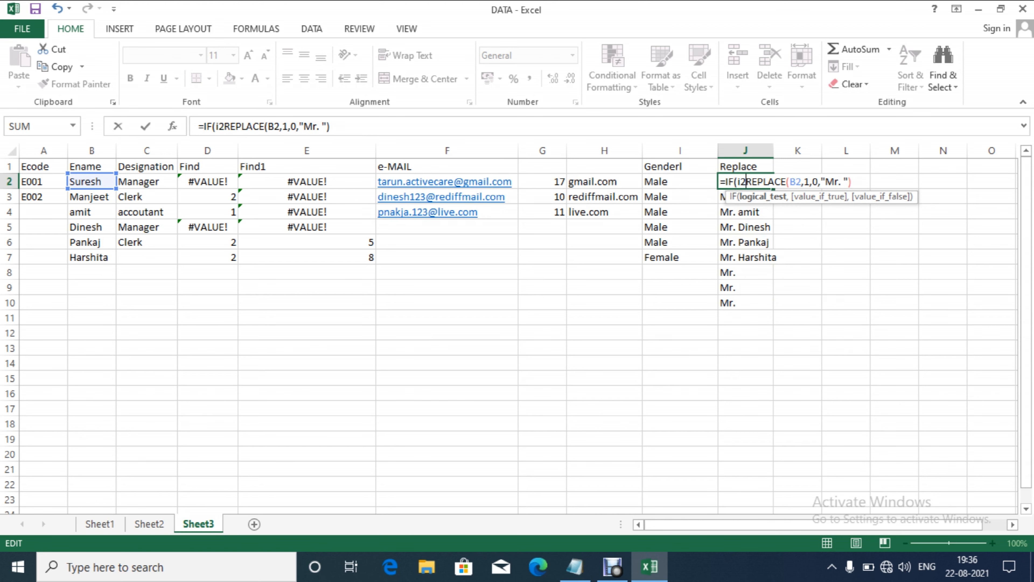
text(='Male)
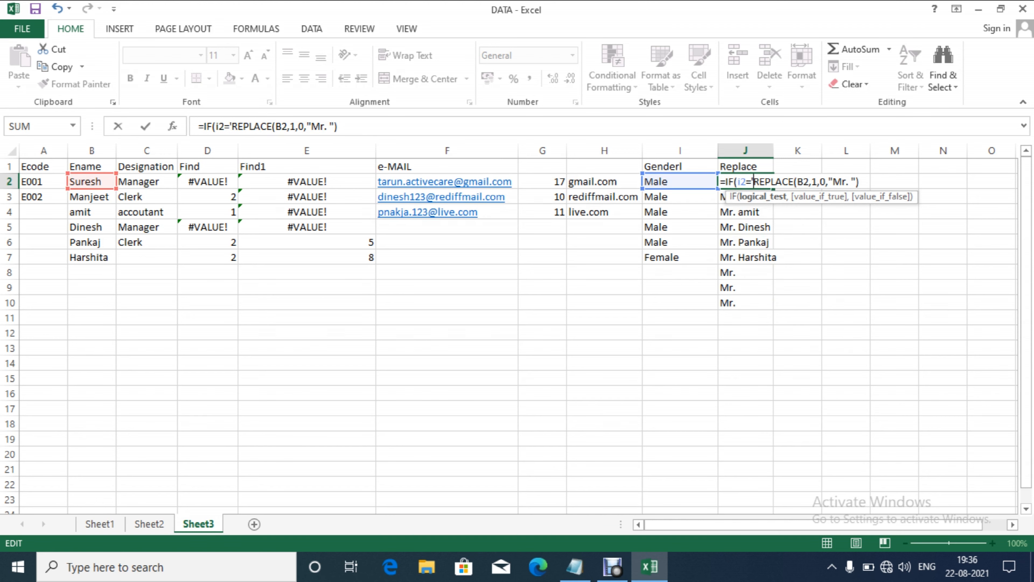
text(")
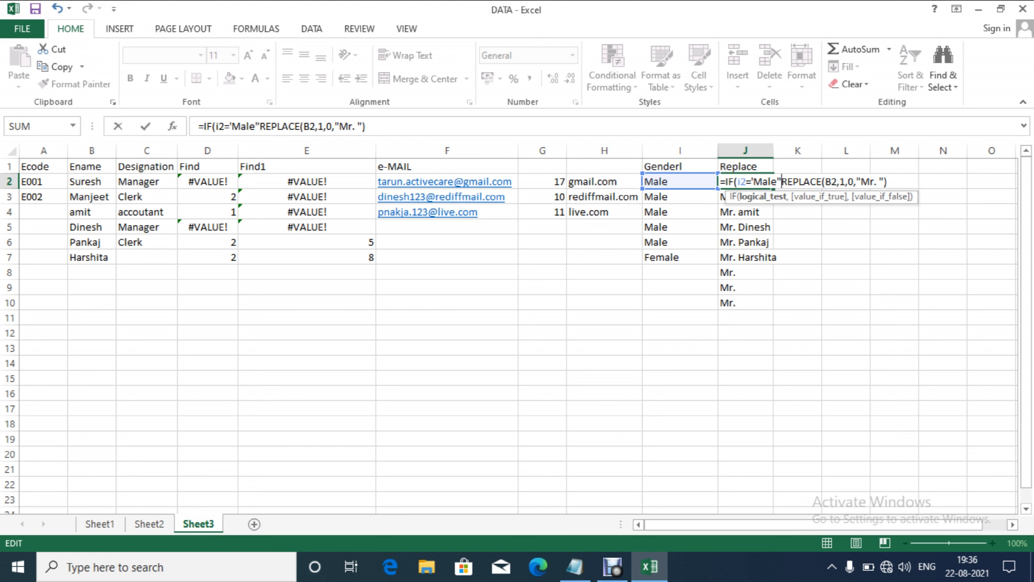
key(BackSpace)
key(BackSpace)
key(BackSpace)
key(BackSpace)
key(BackSpace)
key(BackSpace)
text("Ma)
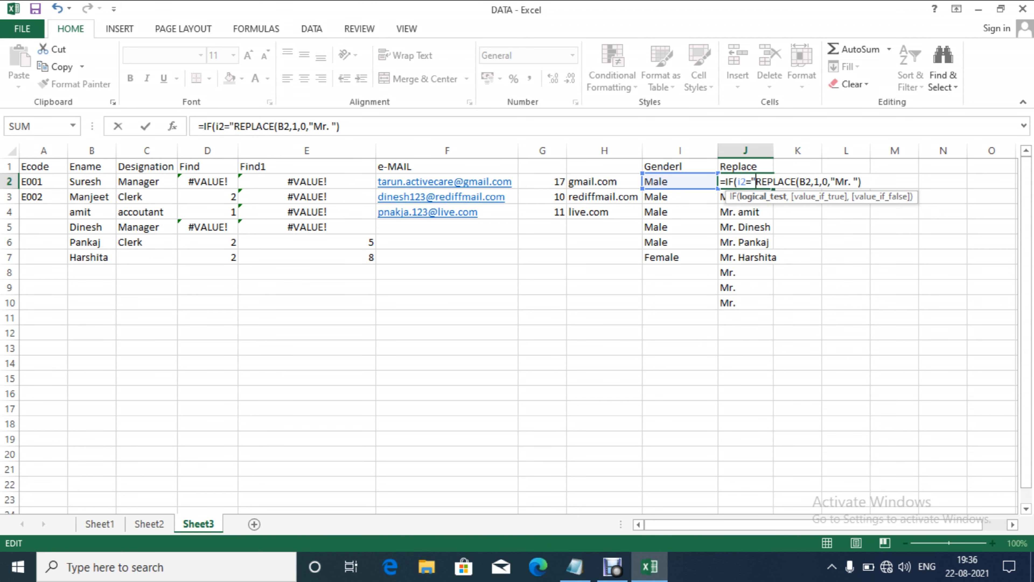
text(le",)
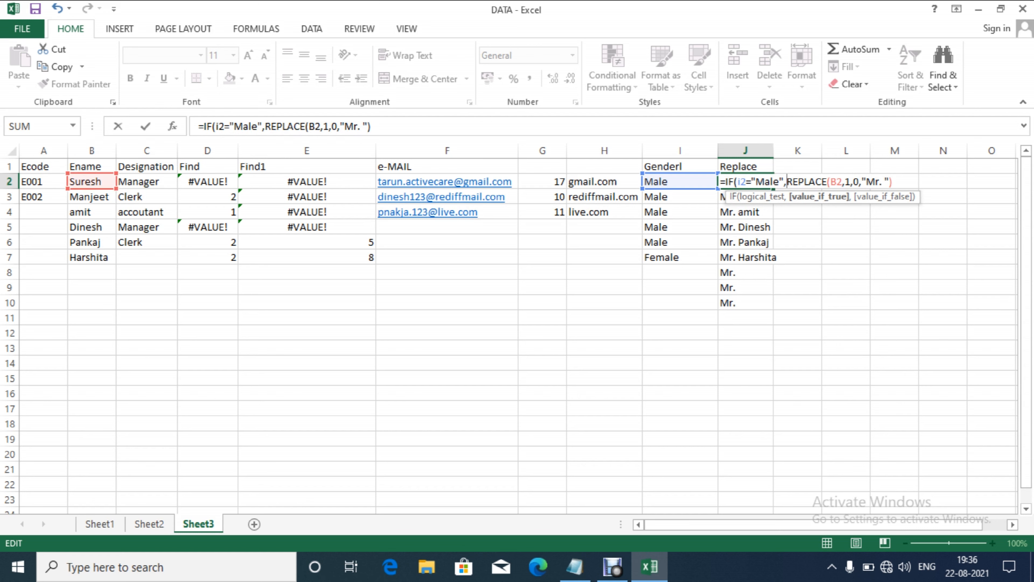
text(,)
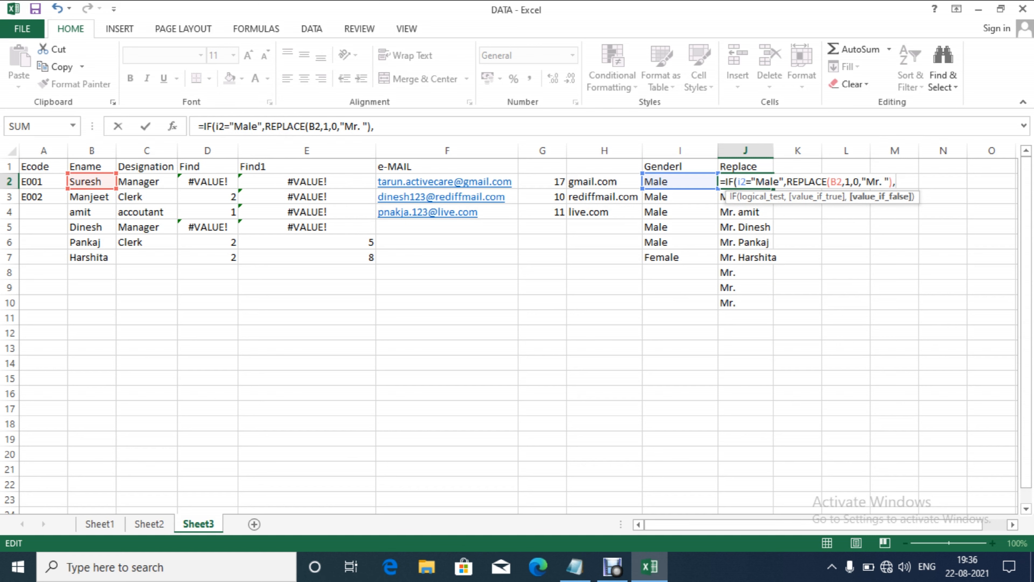
text(re)
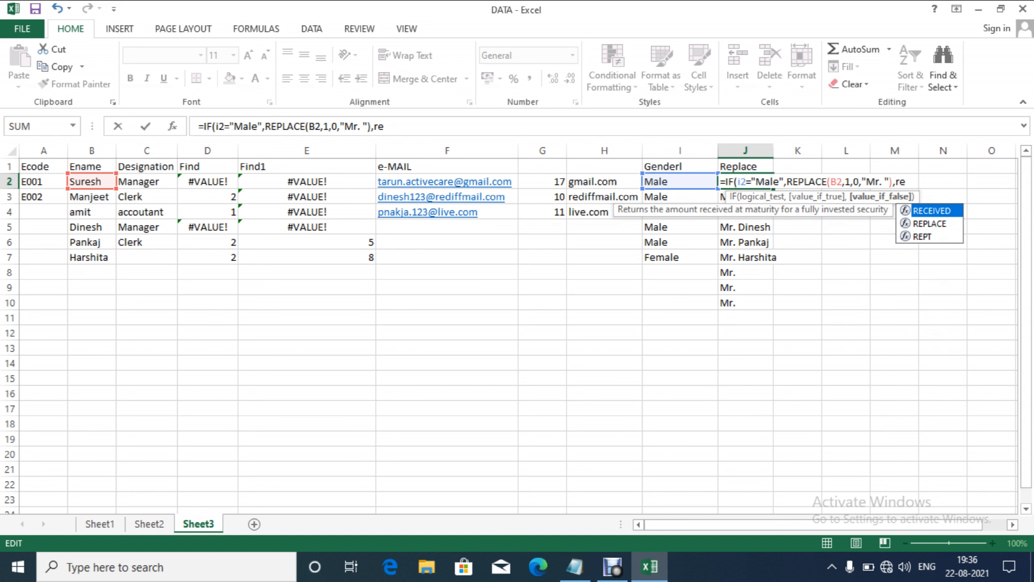
key(Down)
key(Tab)
text(B2,)
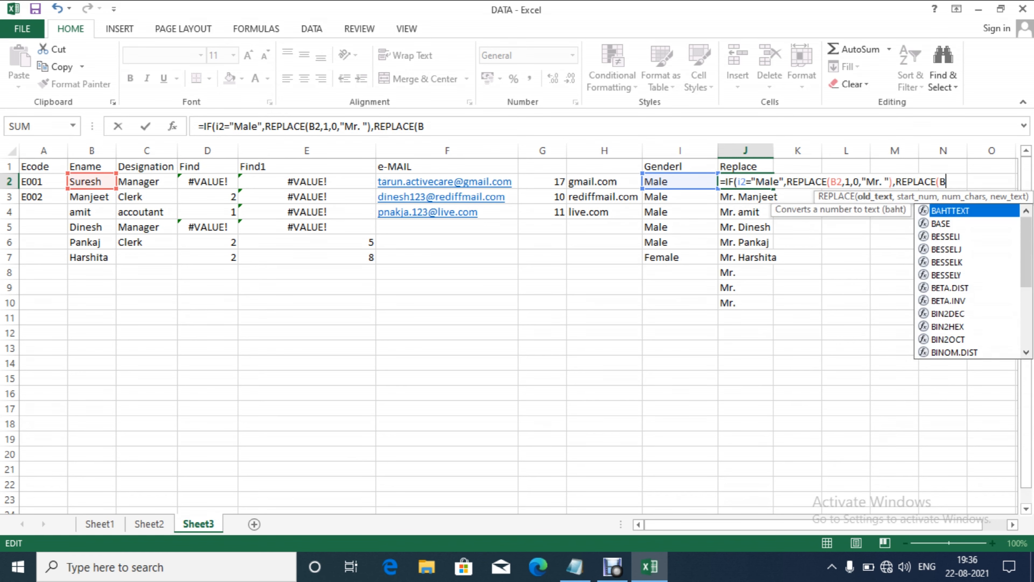
text(1,0)
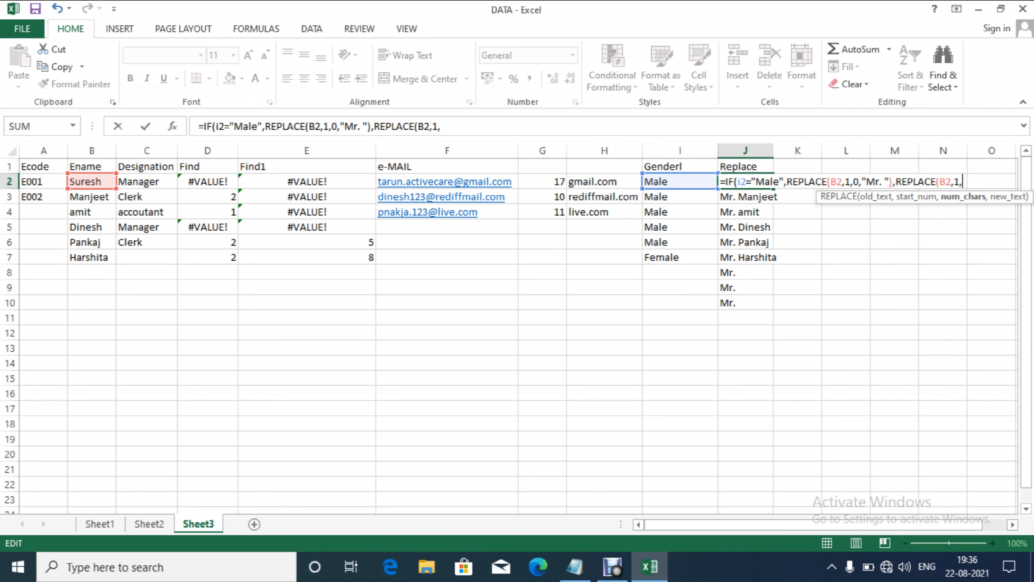
text(,")
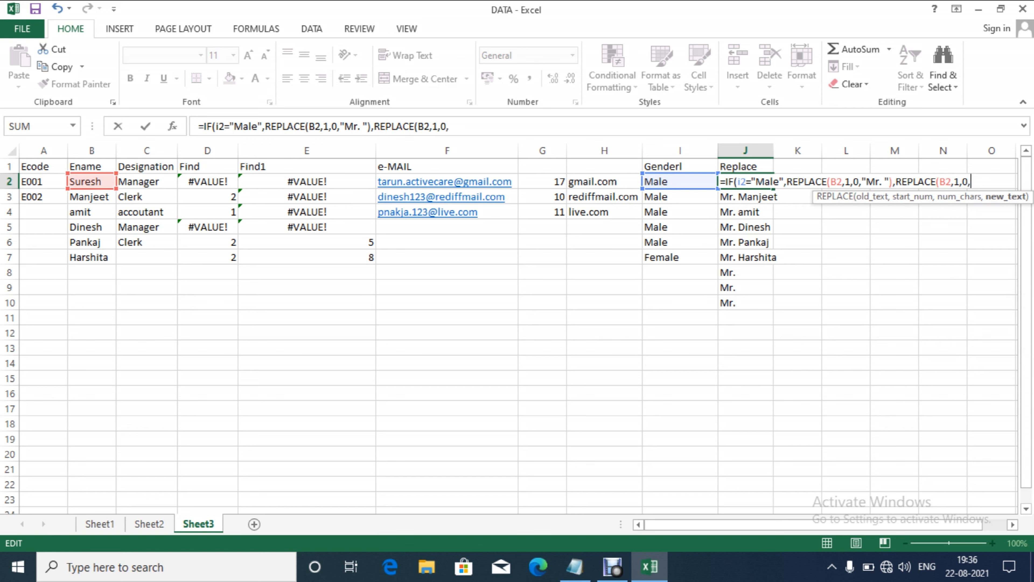
text(Miss ")))
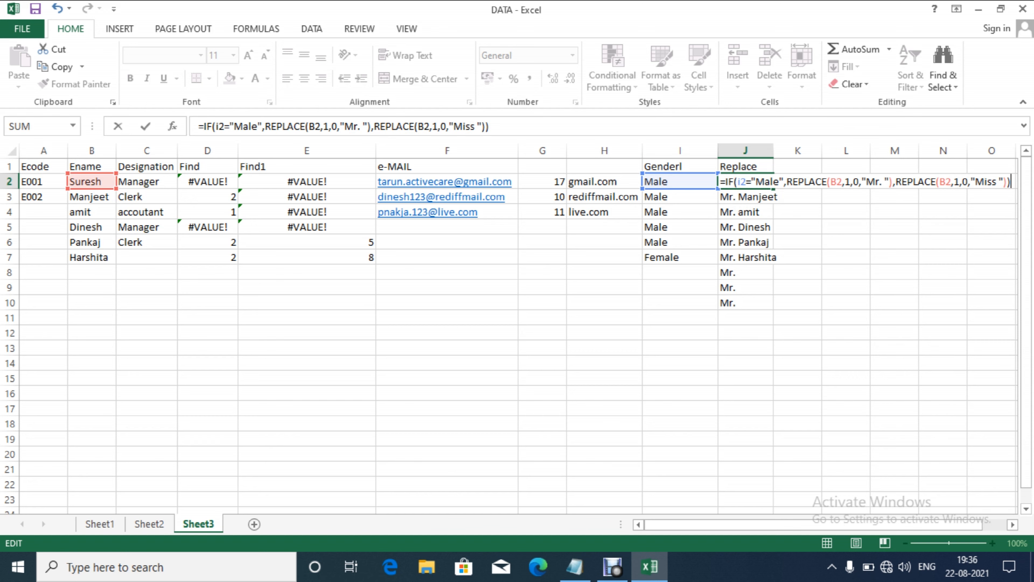
key(Return)
Step: Fill the J2 title formula down through J10
key(Up)
key(shift+Down)
key(shift+Down)
key(shift+Down)
key(shift+Down)
key(shift+Down)
key(shift+Down)
key(shift+Down)
key(shift+Down)
key(shift+Down)
key(shift+Up)
key(ctrl+d)
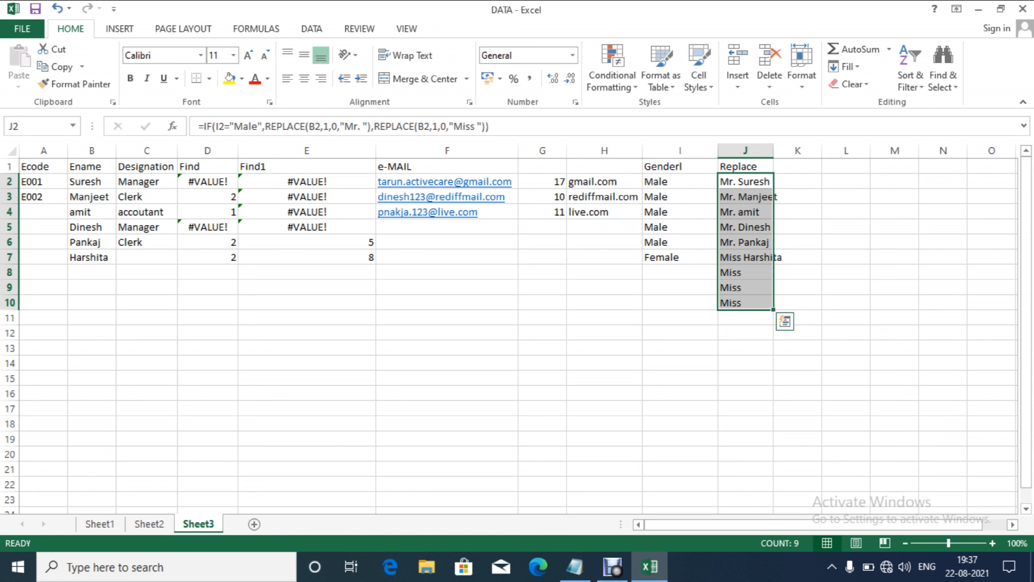
key(Down)
key(Down)
key(Down)
key(Down)
key(Down)
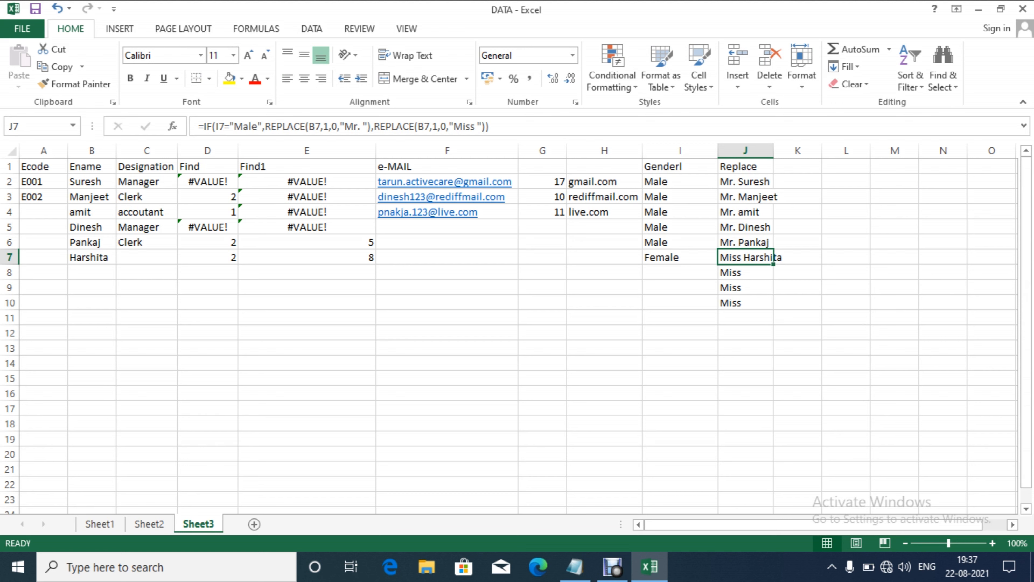
key(Up)
key(Up)
key(Up)
key(Up)
key(Up)
key(Up)
key(Right)
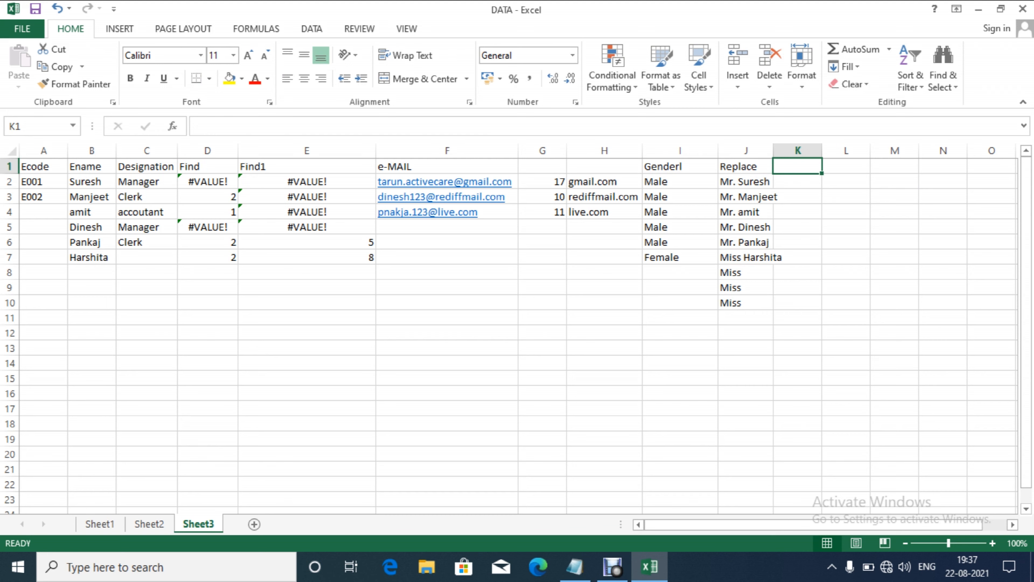
Step: Head column K 'Upper' and fill =UPPER(B2) down below it
text(Upper)
key(Return)
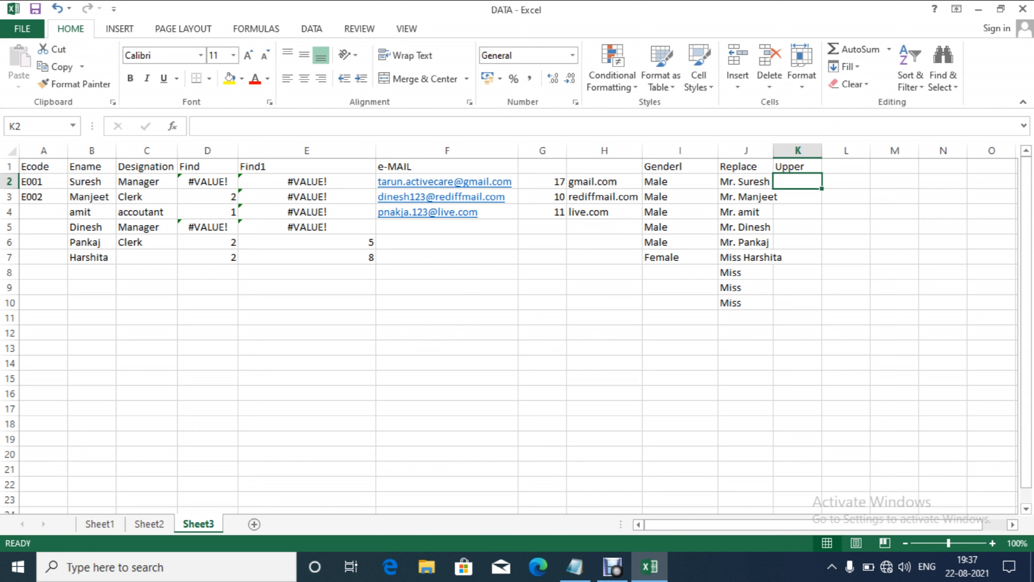
text(=)
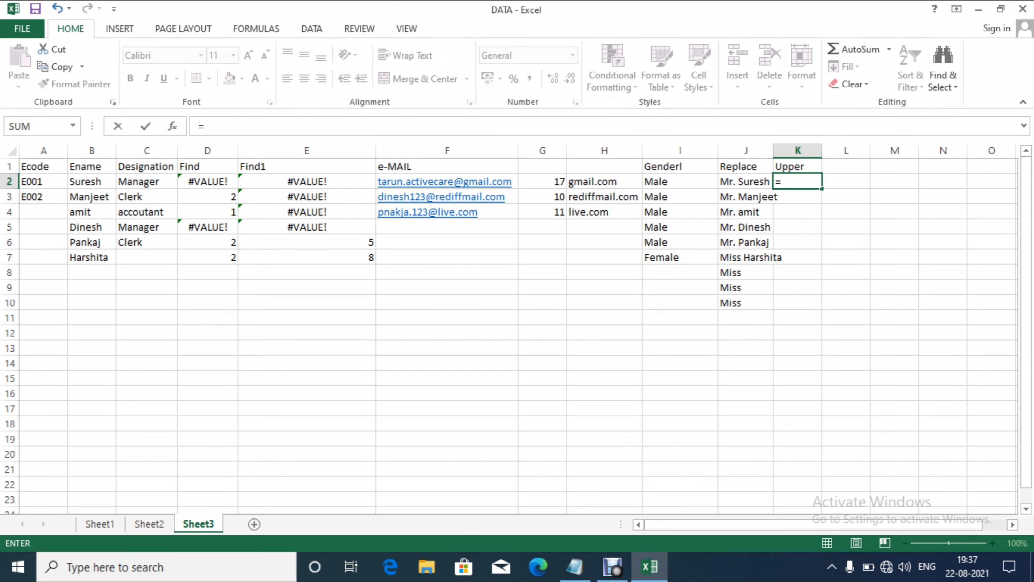
text(upp)
key(Tab)
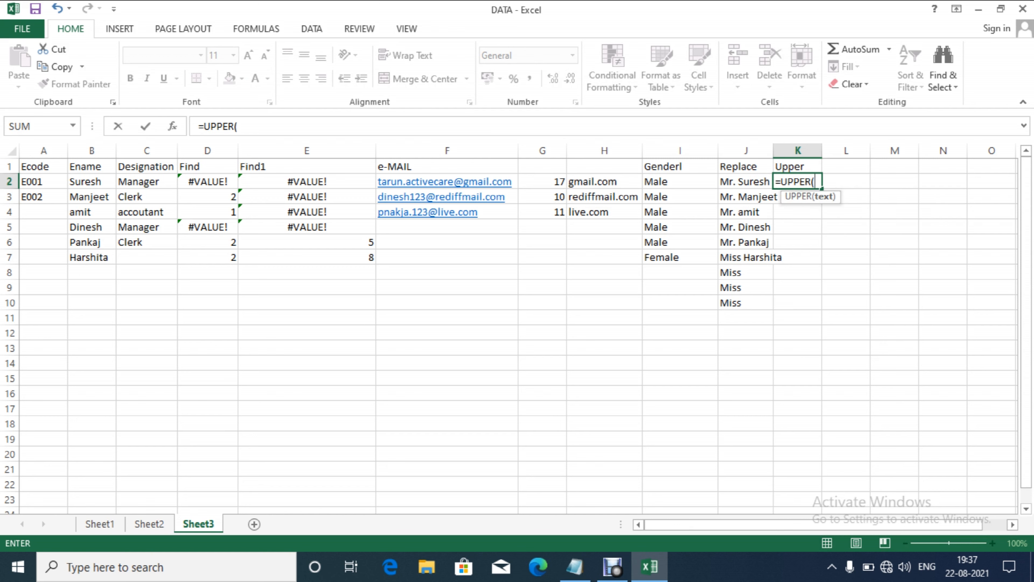
text(b2))
drag(797, 181, 797, 302)
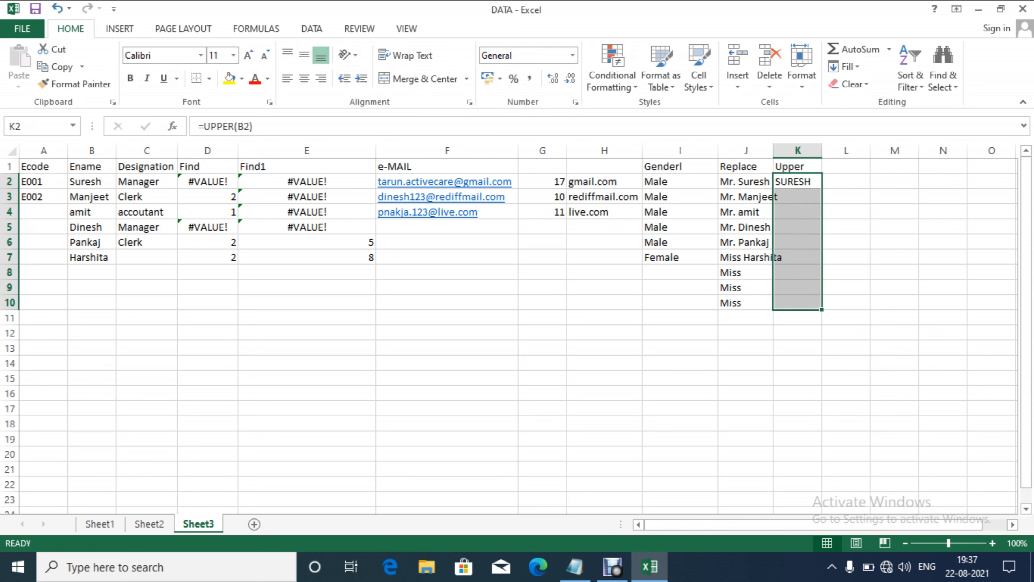
key(ctrl+d)
Step: Head column L 'Lower' and enter =LOWER(K2) in L2
click(797, 166)
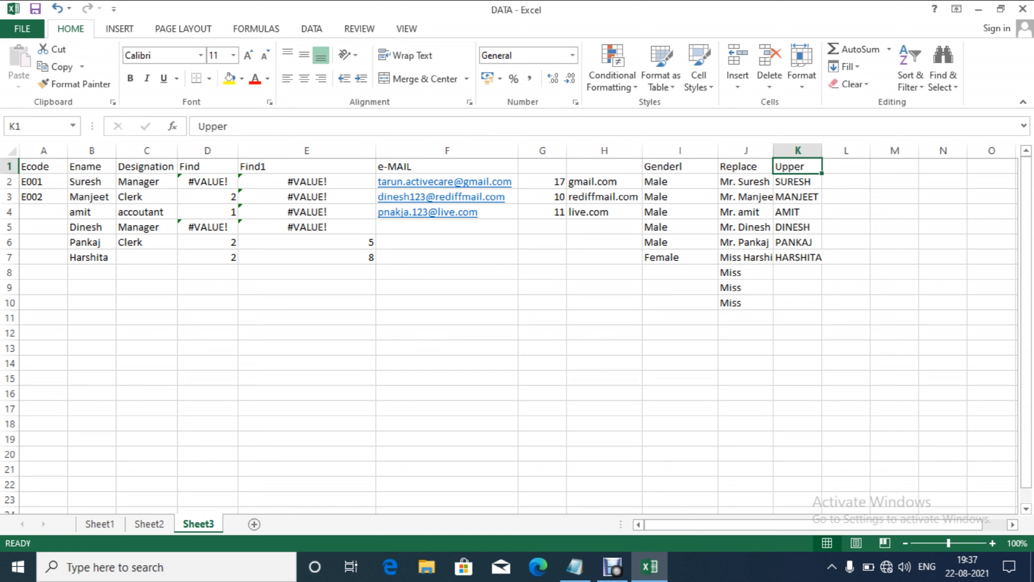
click(846, 166)
text(Lower)
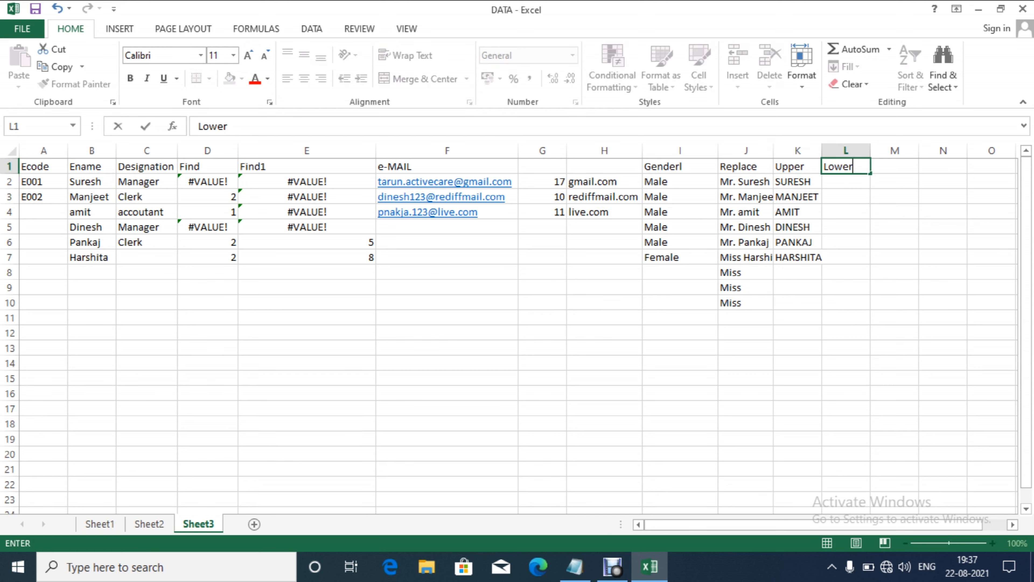
key(Return)
text(=lowe)
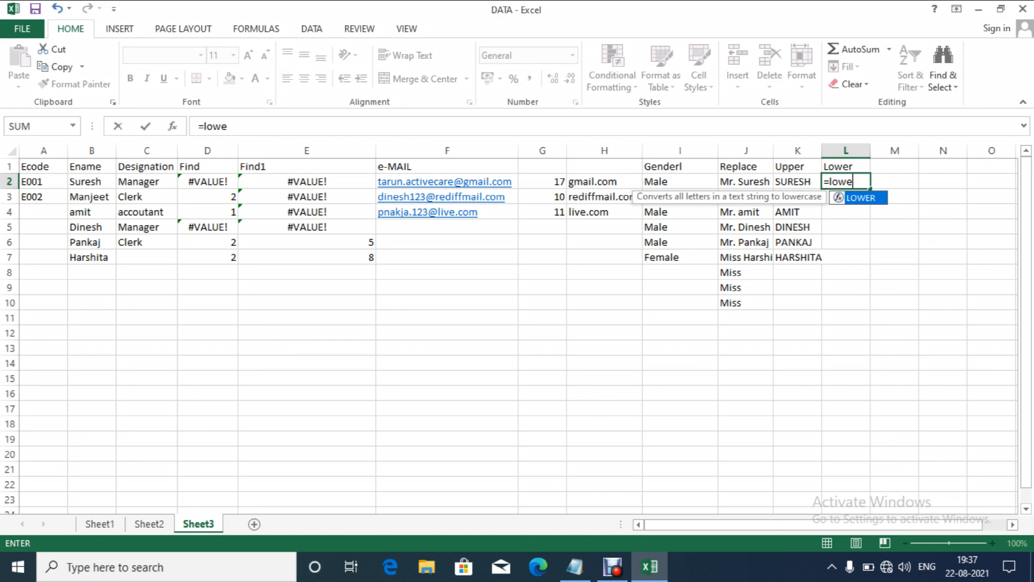
key(Tab)
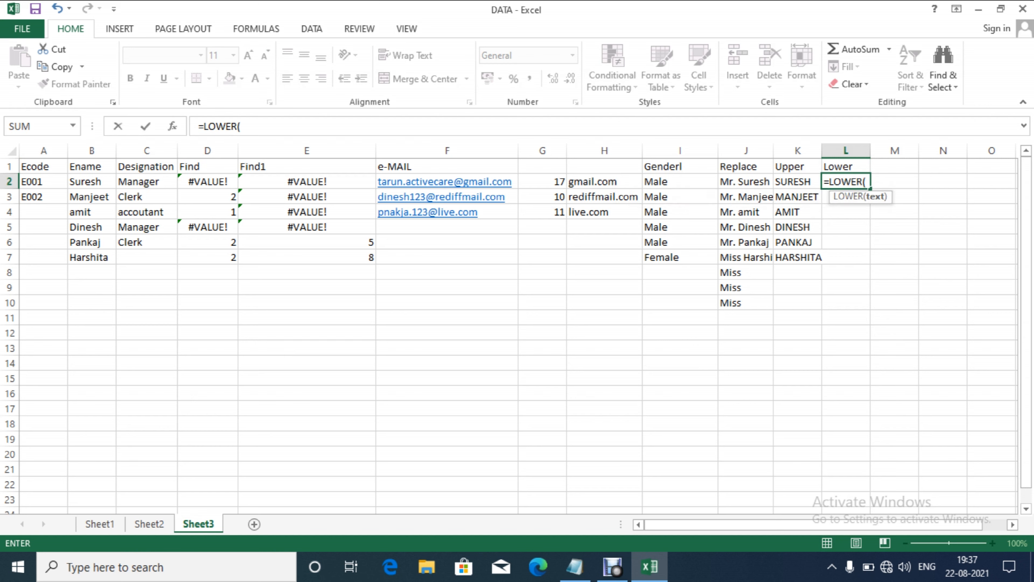
text(k2))
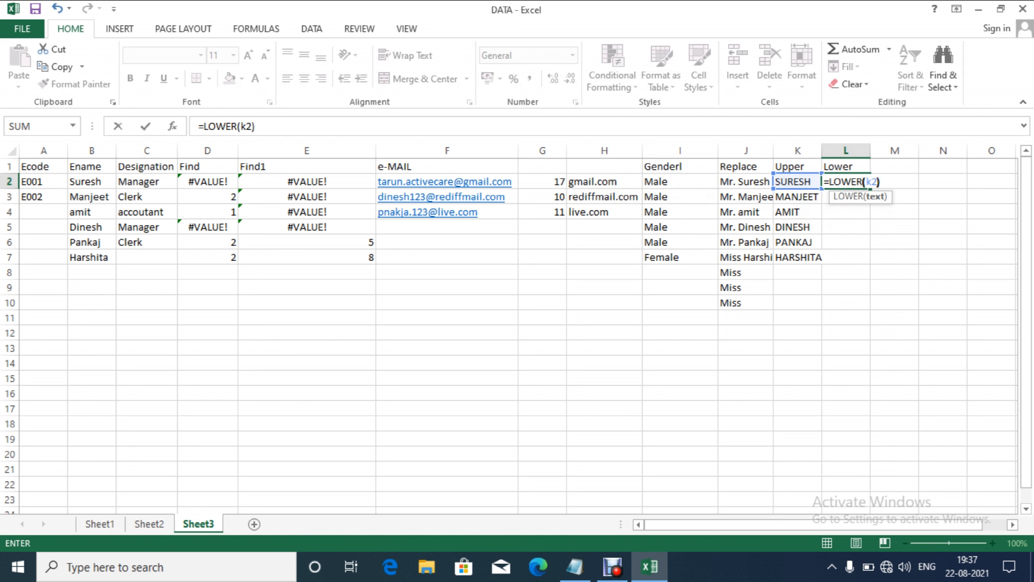
key(Return)
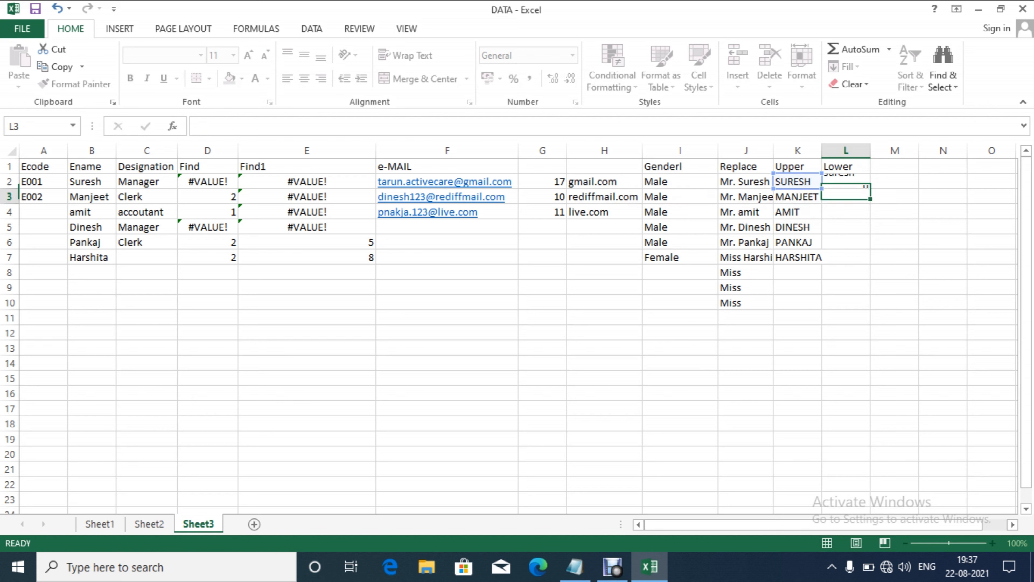
Step: Fill the LOWER formula down from L2 to L7
key(Up)
key(shift+Down)
key(shift+Down)
key(shift+Down)
key(shift+Down)
key(shift+Down)
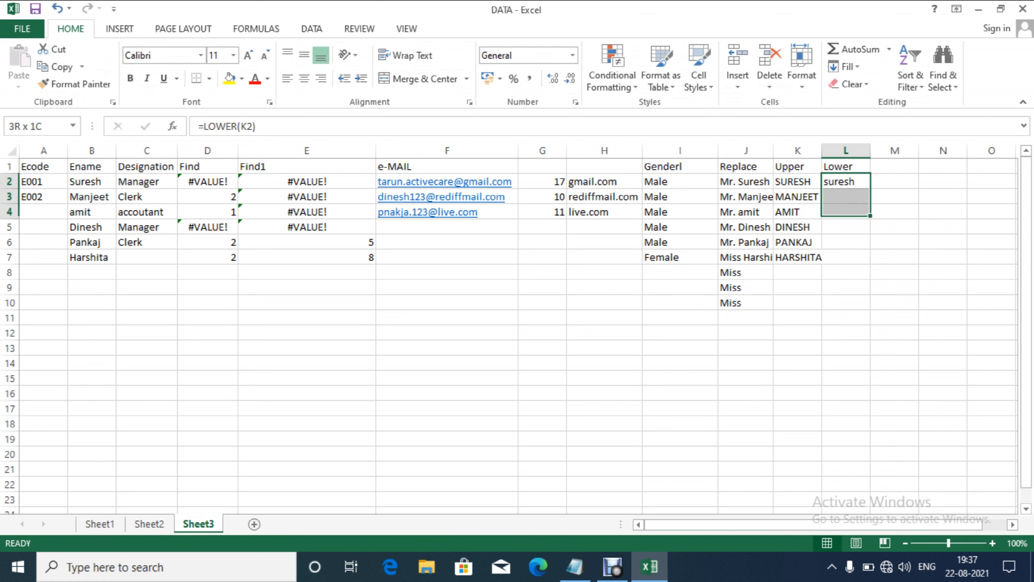
key(ctrl+e)
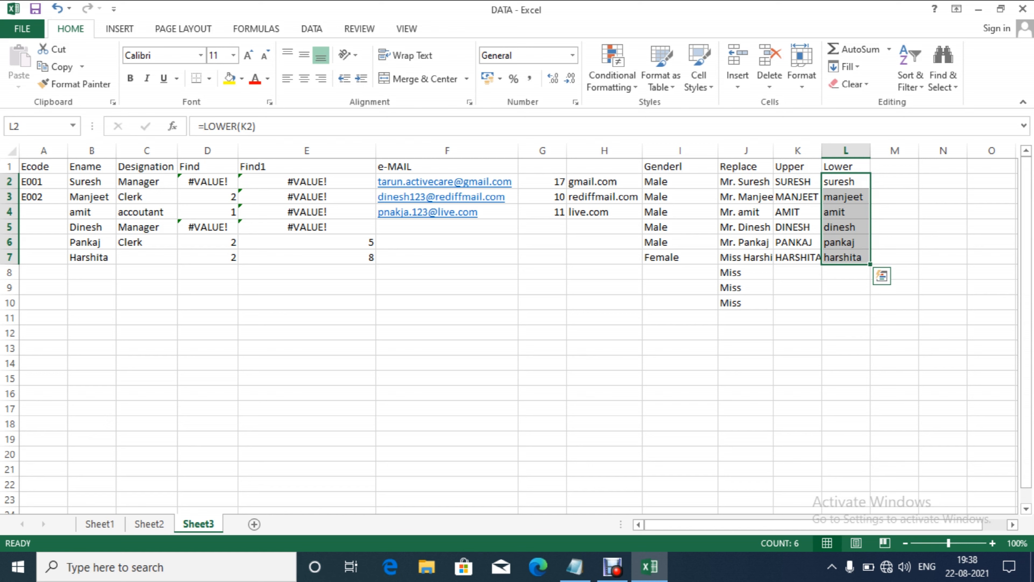
key(Up)
key(Right)
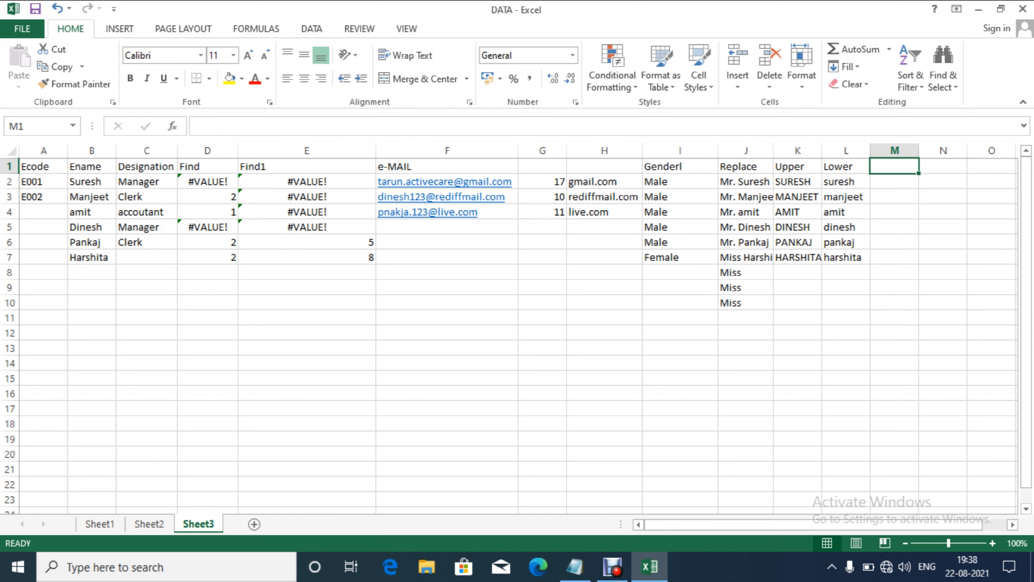
Step: Head column M 'Char' and enter =CHAR(100) in M2, returning d
text(Ascii)
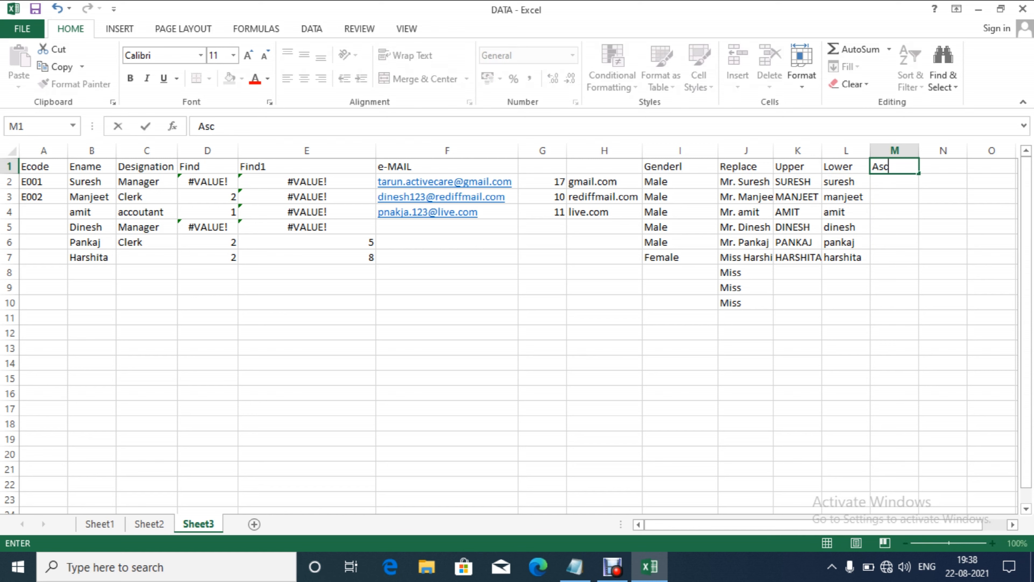
key(BackSpace)
key(BackSpace)
key(BackSpace)
key(BackSpace)
key(BackSpace)
text(Char)
key(Return)
text(=cha)
key(Tab)
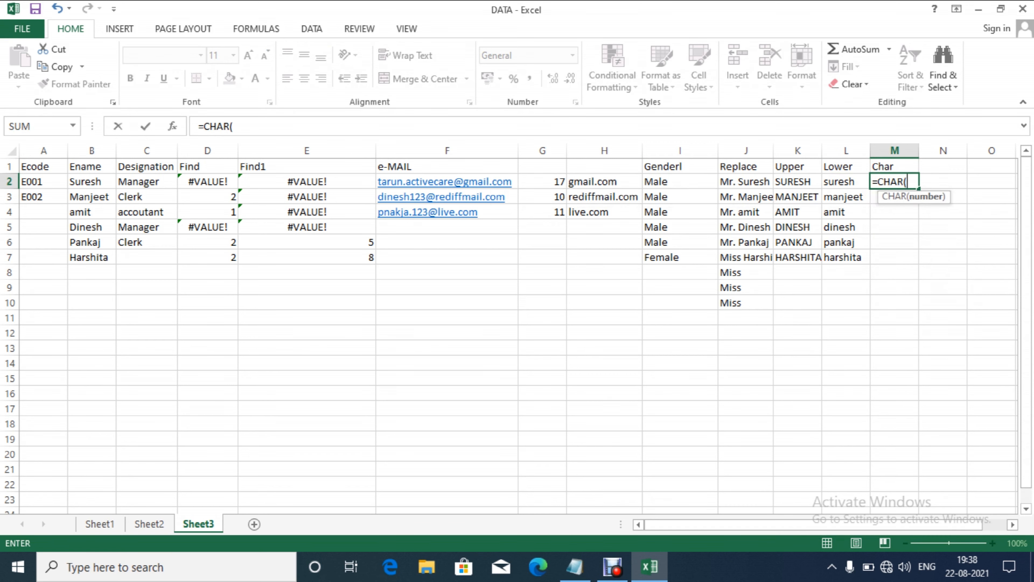
text(100))
key(Return)
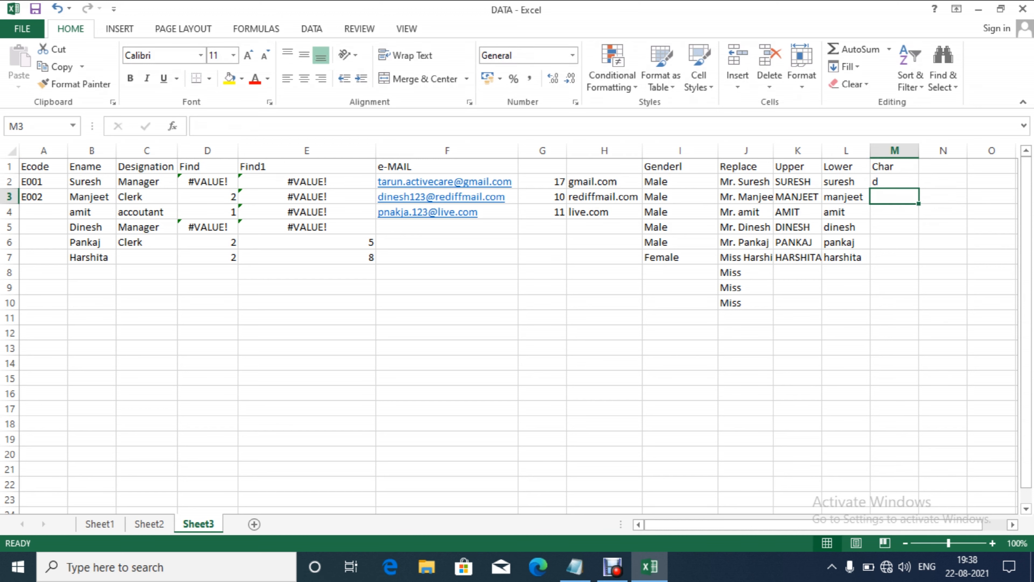